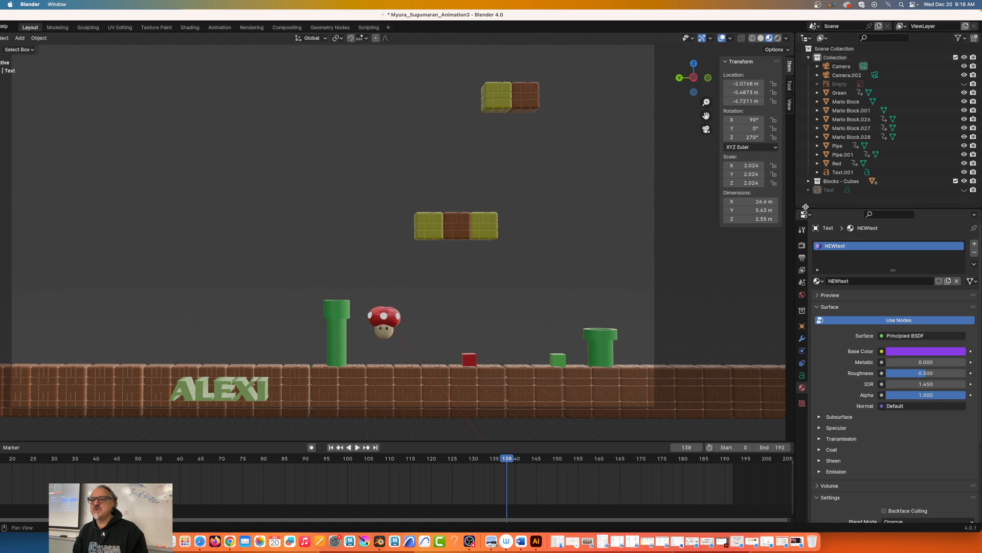
Step: Hide the Text.001 object and collapse its collection in the outliner
{"action": "left_click", "coordinate": [964, 172]}
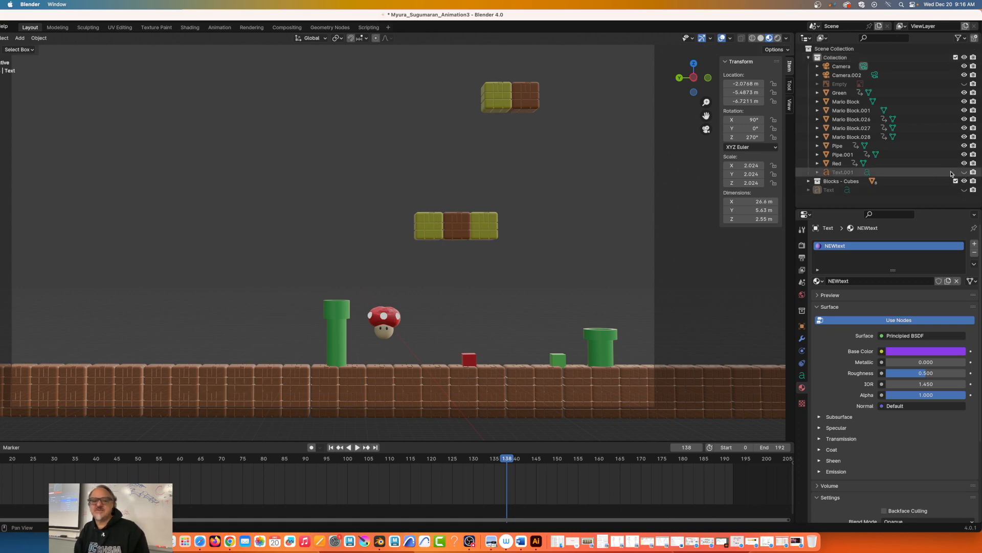
{"action": "left_click", "coordinate": [809, 58]}
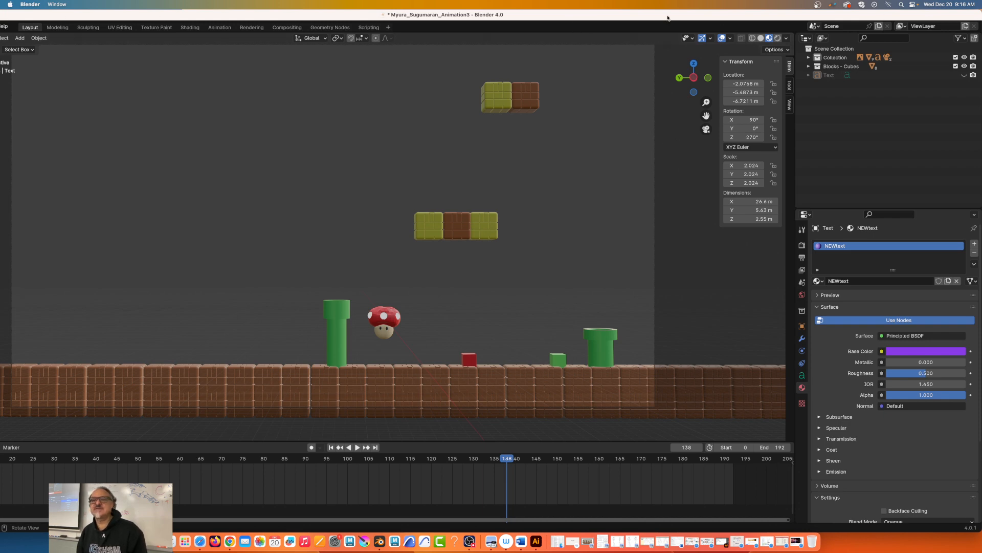
Step: Make the window full screen and leave the camera view for a free perspective view of the scene
{"action": "left_click_drag", "start_coordinate": [75, 15], "coordinate": [174, 11]}
{"action": "left_click", "coordinate": [23, 15]}
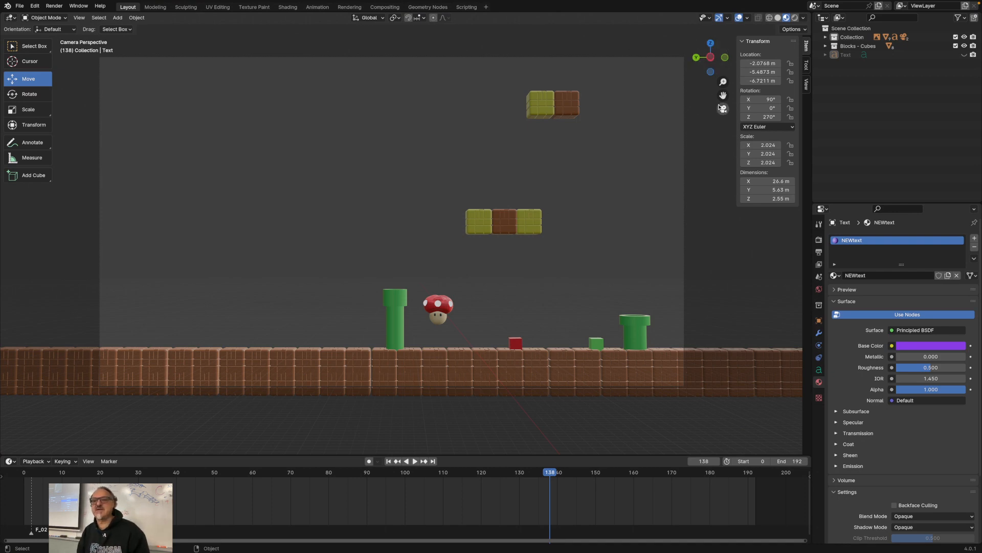
{"action": "left_click", "coordinate": [726, 111]}
{"action": "scroll", "coordinate": [470, 191], "scroll_direction": "down", "scroll_amount": 1}
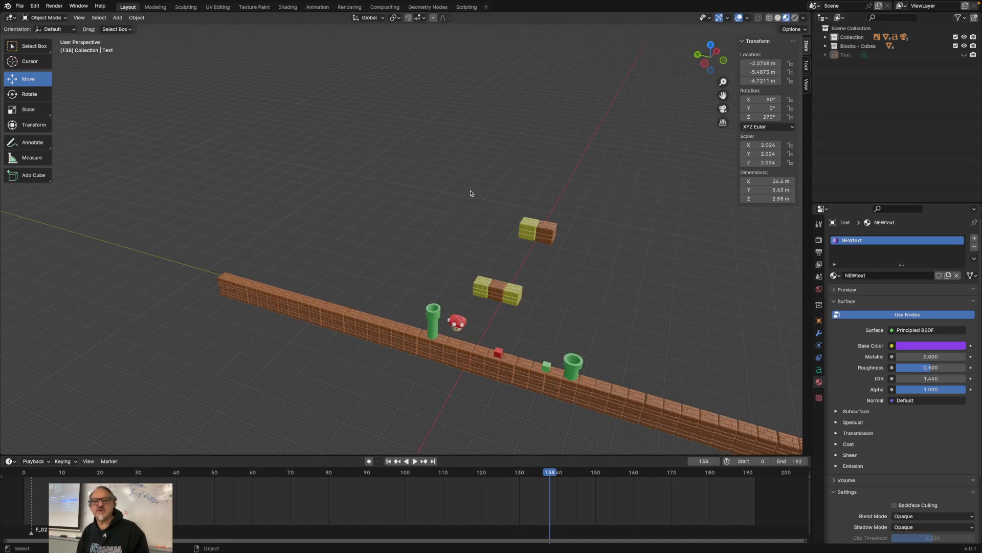
Step: Add a new text object to the scene and frame it in the top view
{"action": "scroll", "coordinate": [471, 191], "scroll_direction": "up", "scroll_amount": 2}
{"action": "left_click", "coordinate": [118, 18]}
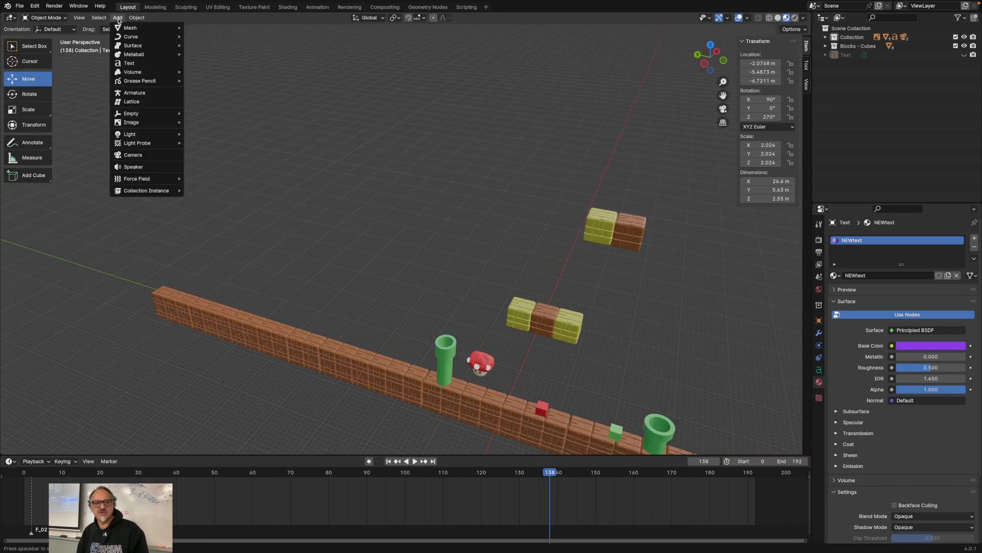
{"action": "mouse_move", "coordinate": [127, 26]}
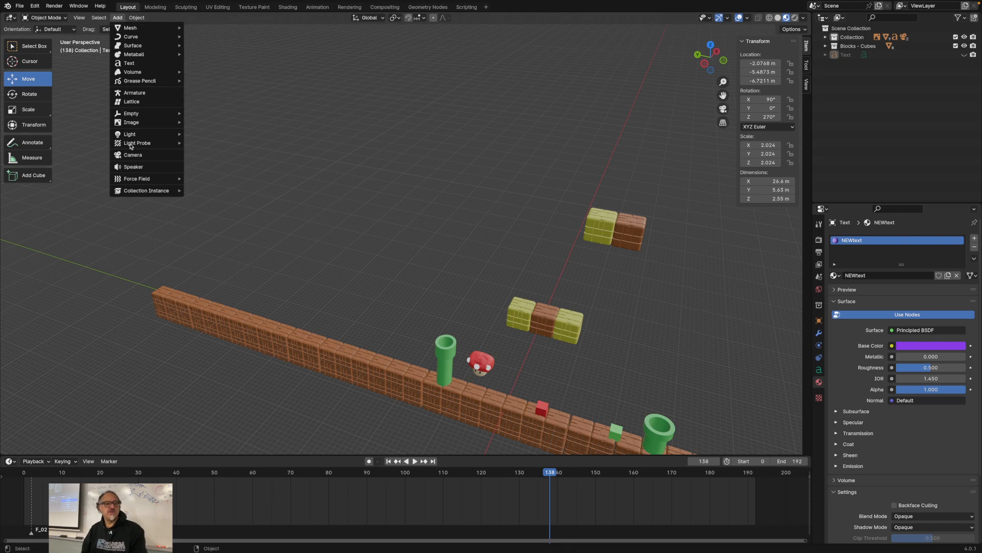
{"action": "left_click", "coordinate": [132, 66]}
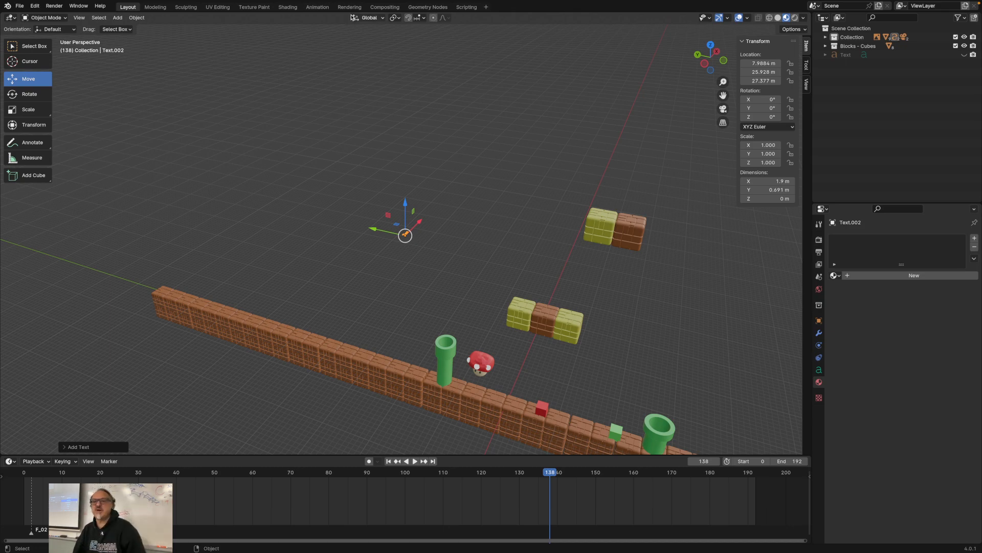
{"action": "left_click", "coordinate": [712, 46]}
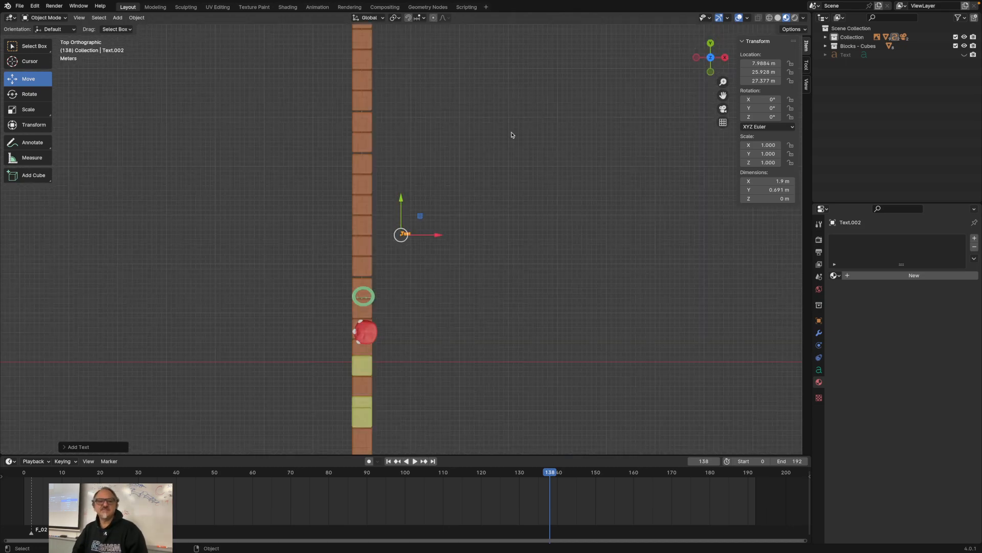
{"action": "key", "text": "KP_Decimal"}
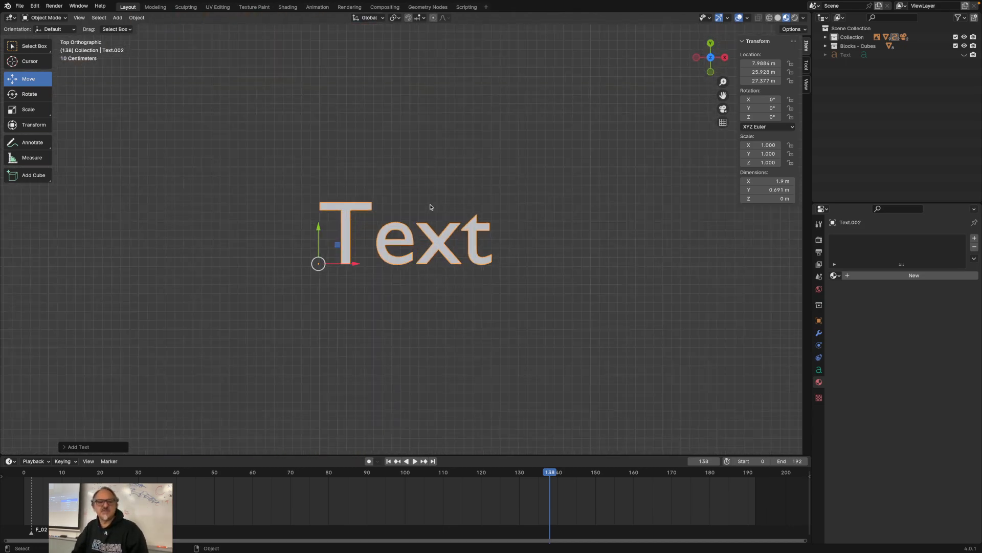
Step: Replace the new text object's default wording with the person's first name in capital letters
{"action": "key", "text": "Tab"}
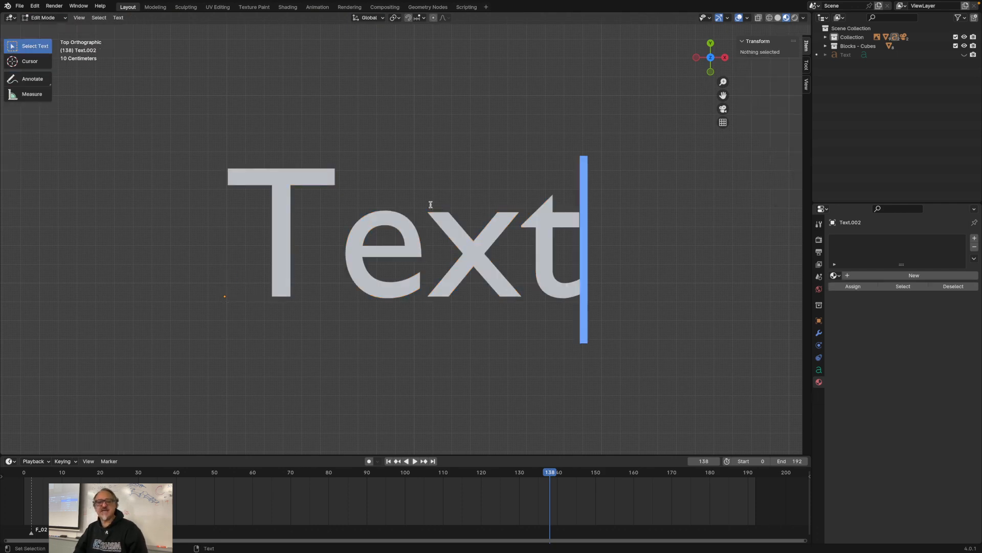
{"action": "left_click", "coordinate": [45, 18]}
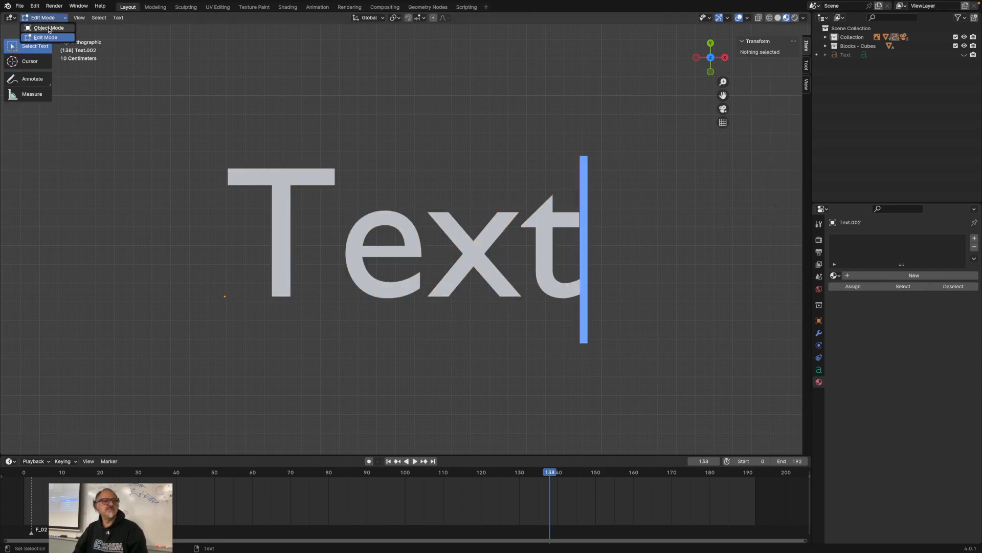
{"action": "left_click", "coordinate": [49, 29]}
{"action": "left_click", "coordinate": [45, 18]}
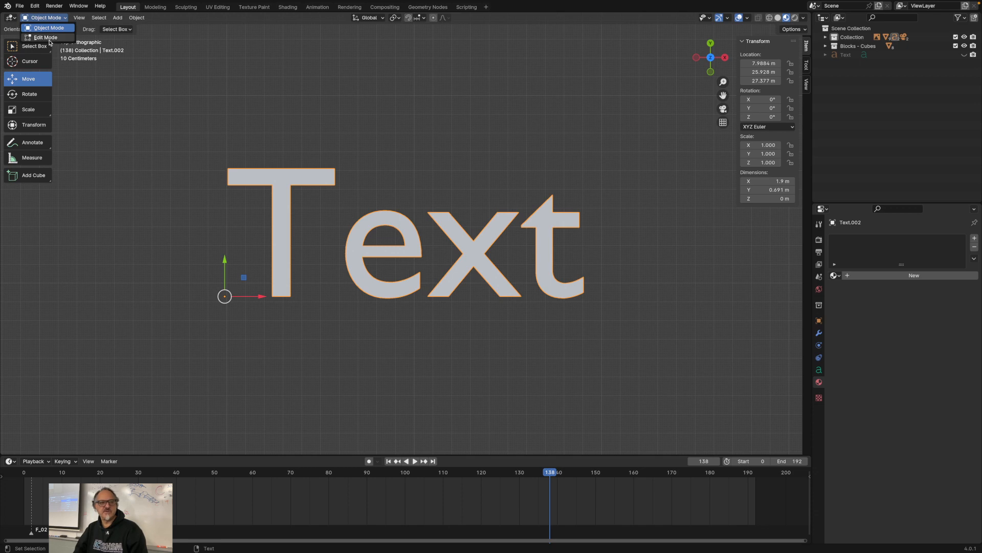
{"action": "left_click", "coordinate": [46, 37]}
{"action": "left_click_drag", "start_coordinate": [581, 266], "coordinate": [222, 258]}
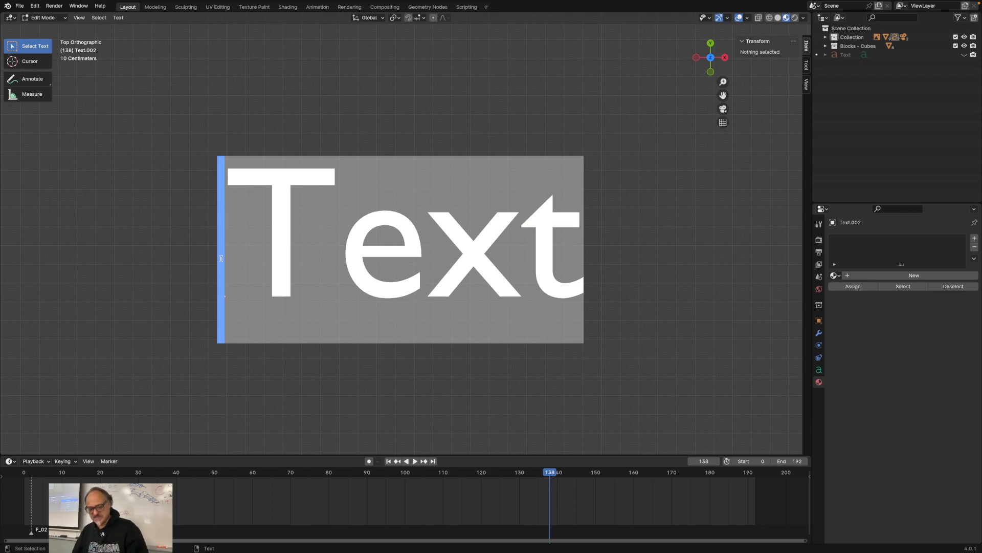
{"action": "type", "text": "ALEXI"}
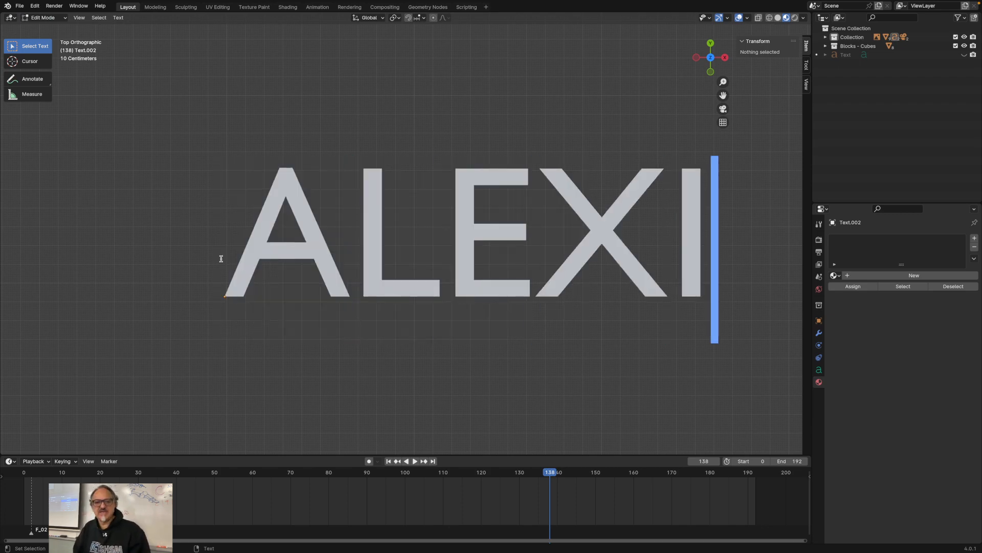
Step: Set the geometry extrusion of the name text to 1 m
{"action": "left_click_drag", "start_coordinate": [715, 234], "coordinate": [187, 233]}
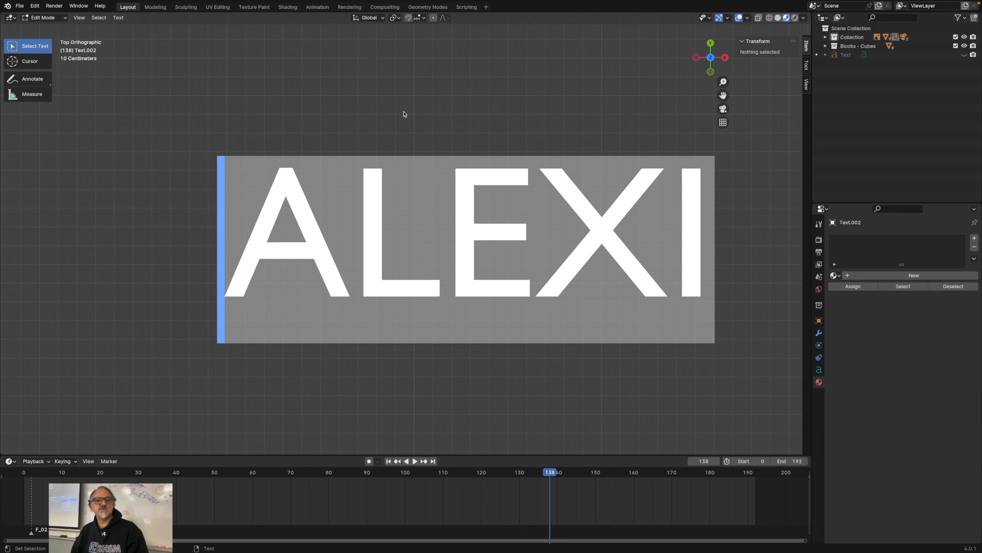
{"action": "left_click", "coordinate": [818, 370]}
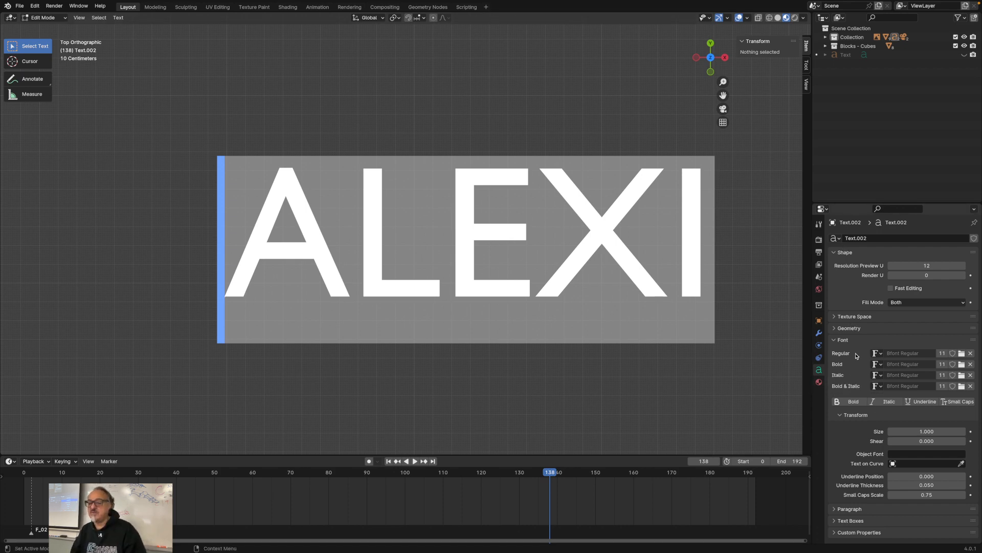
{"action": "left_click", "coordinate": [838, 329]}
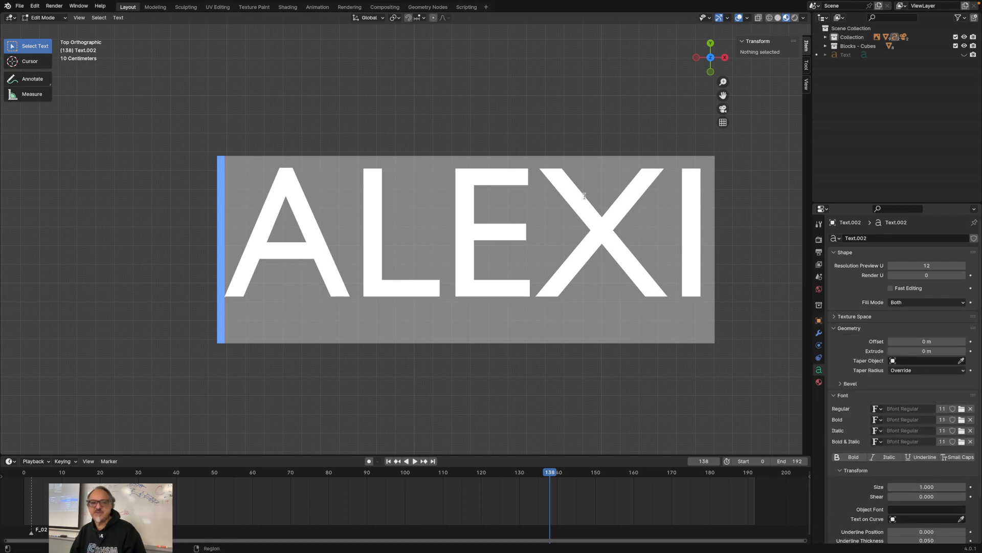
{"action": "middle_click_drag", "start_coordinate": [579, 95], "coordinate": [486, 137]}
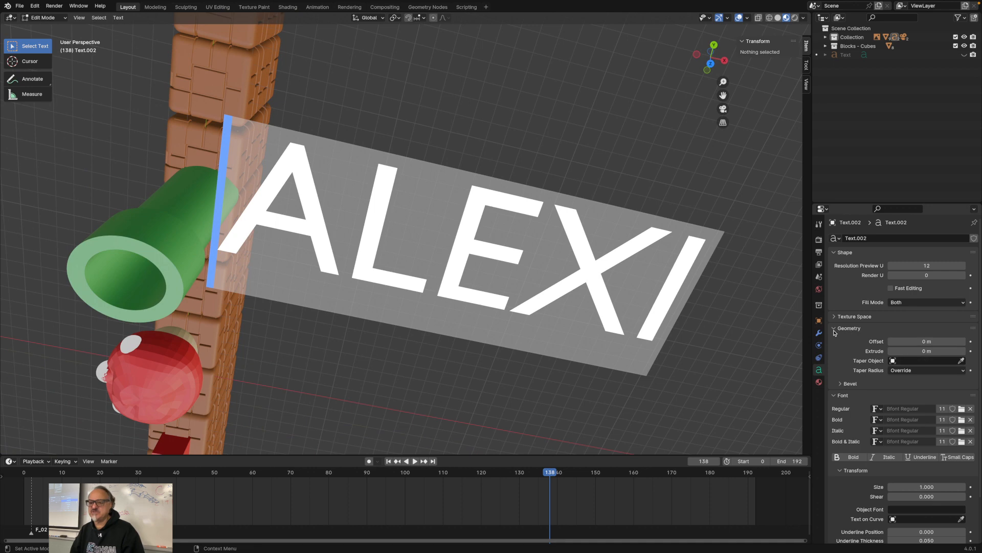
{"action": "left_click", "coordinate": [921, 351]}
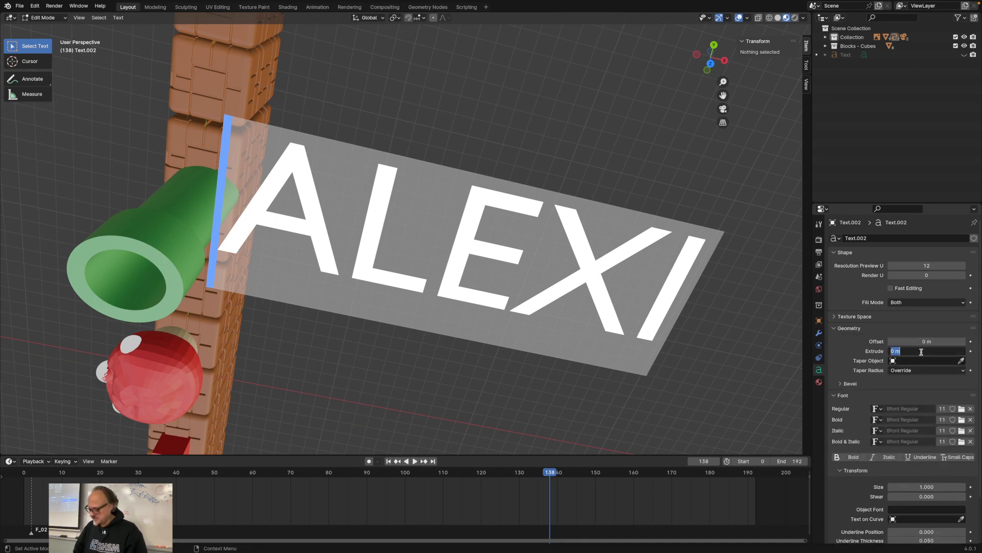
{"action": "type", "text": "1"}
{"action": "key", "text": "Return"}
{"action": "middle_click_drag", "start_coordinate": [532, 286], "coordinate": [558, 310]}
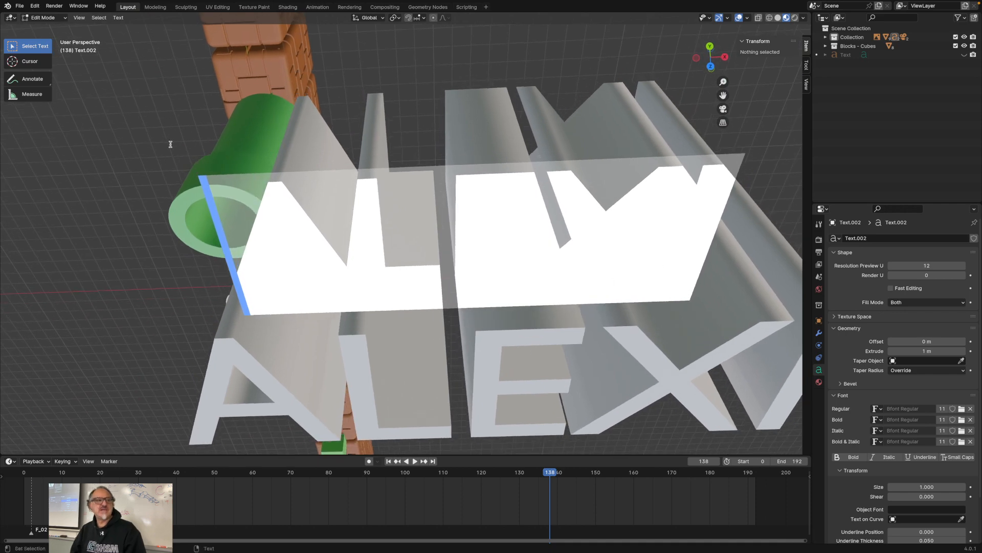
Step: Return to Object Mode and take the window out of full screen, placing it against the screen's upper edge
{"action": "key", "text": "Tab"}
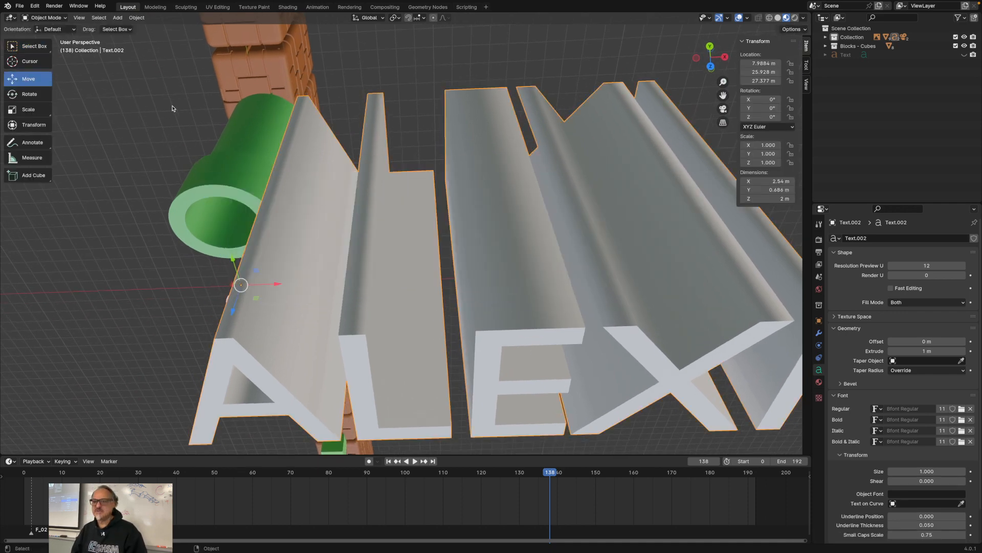
{"action": "scroll", "coordinate": [529, 321], "scroll_direction": "down", "scroll_amount": 3}
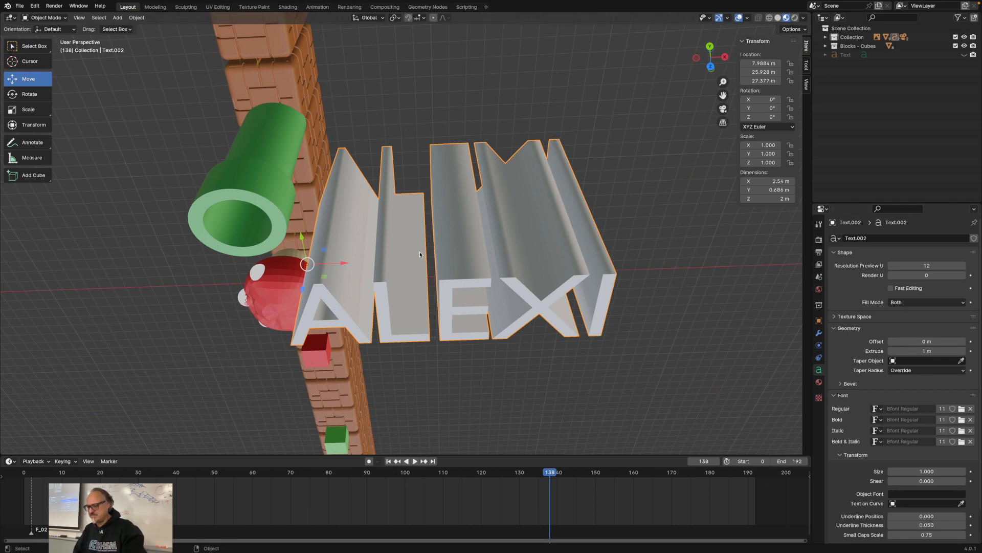
{"action": "mouse_move", "coordinate": [214, 3]}
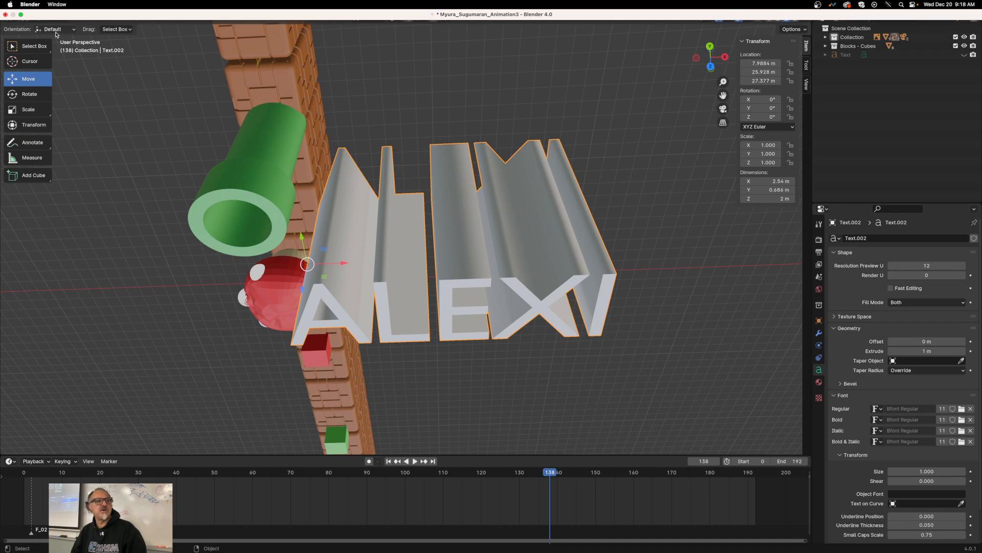
{"action": "left_click", "coordinate": [24, 18]}
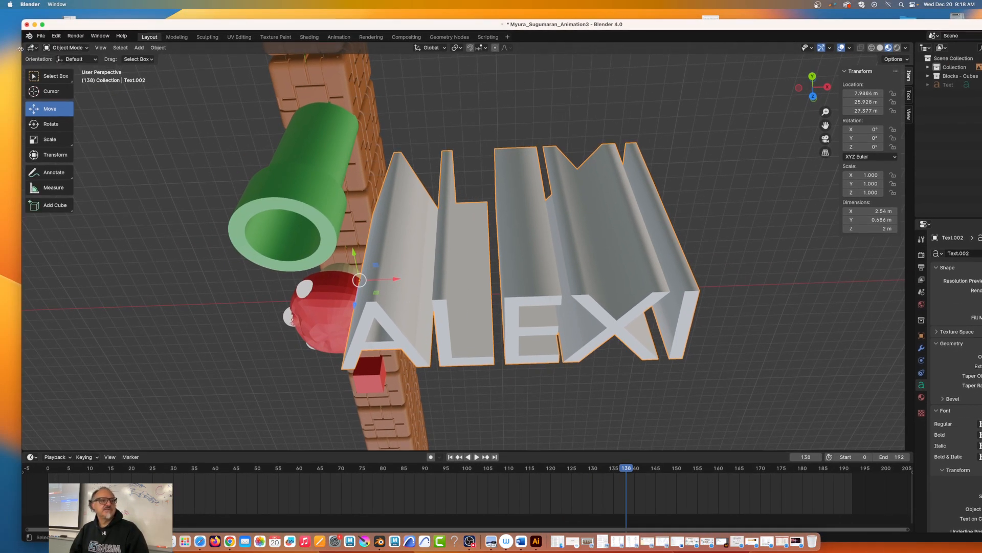
{"action": "left_click_drag", "start_coordinate": [65, 24], "coordinate": [40, 3]}
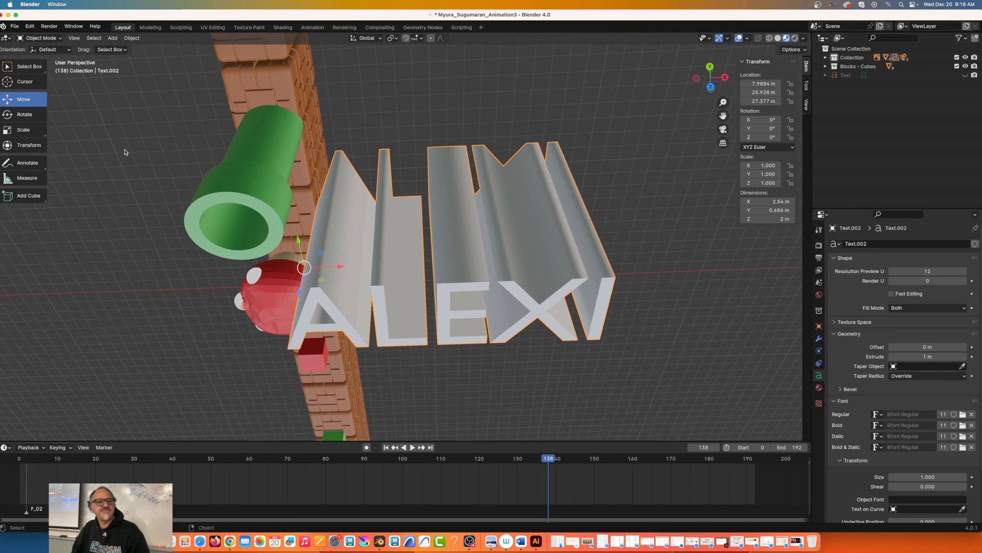
{"action": "left_click", "coordinate": [41, 38]}
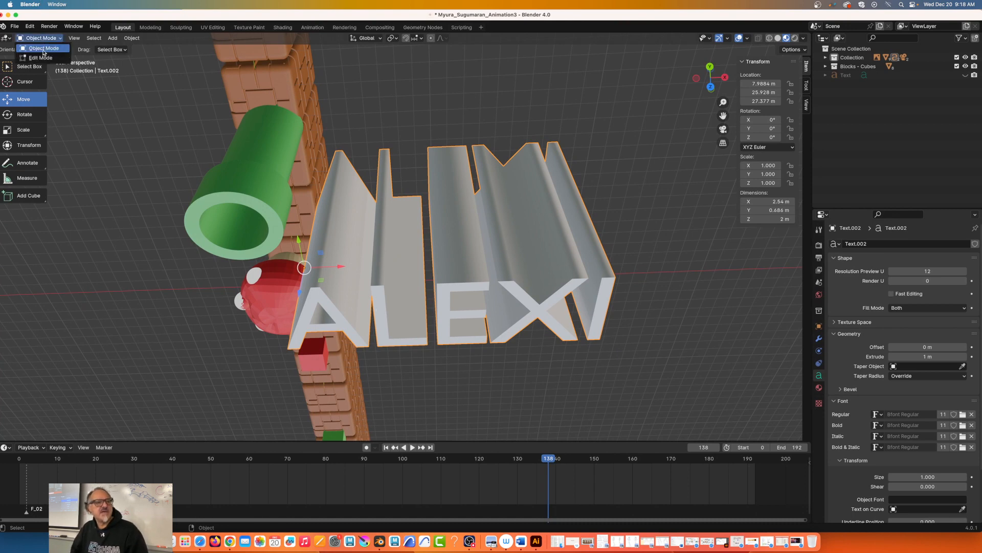
{"action": "left_click", "coordinate": [43, 58]}
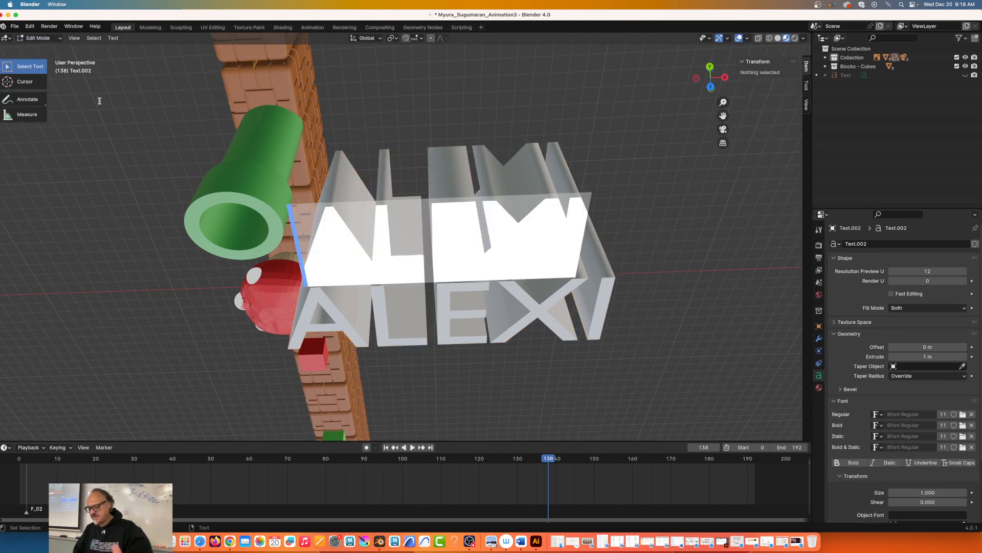
{"action": "left_click", "coordinate": [42, 38]}
{"action": "left_click", "coordinate": [32, 47]}
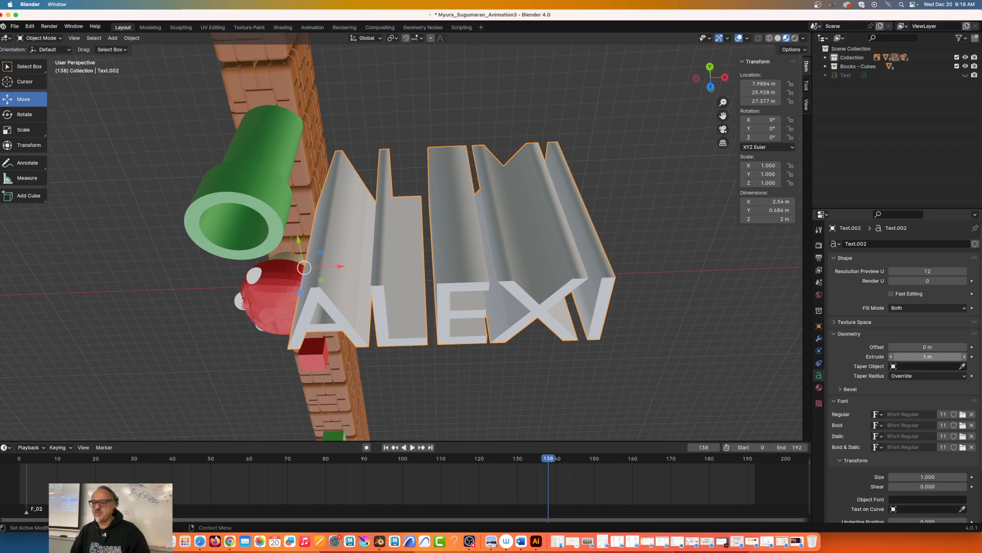
Step: Set the geometry extrusion of the name text to 0.5 m
{"action": "left_click", "coordinate": [927, 357]}
{"action": "type", "text": "0.5"}
{"action": "key", "text": "Return"}
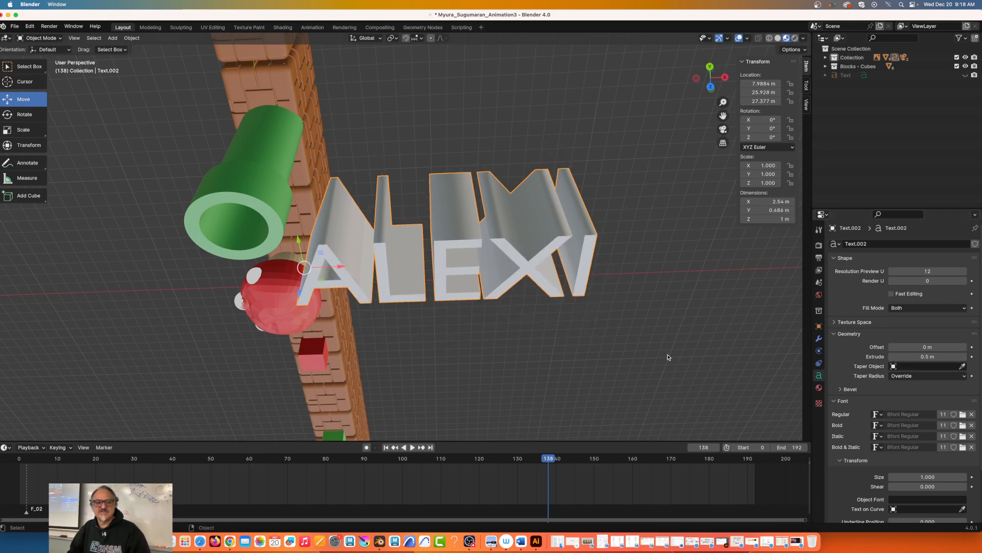
Step: Set the name text's X rotation to 90° so that it stands upright
{"action": "middle_click_drag", "start_coordinate": [331, 387], "coordinate": [355, 325]}
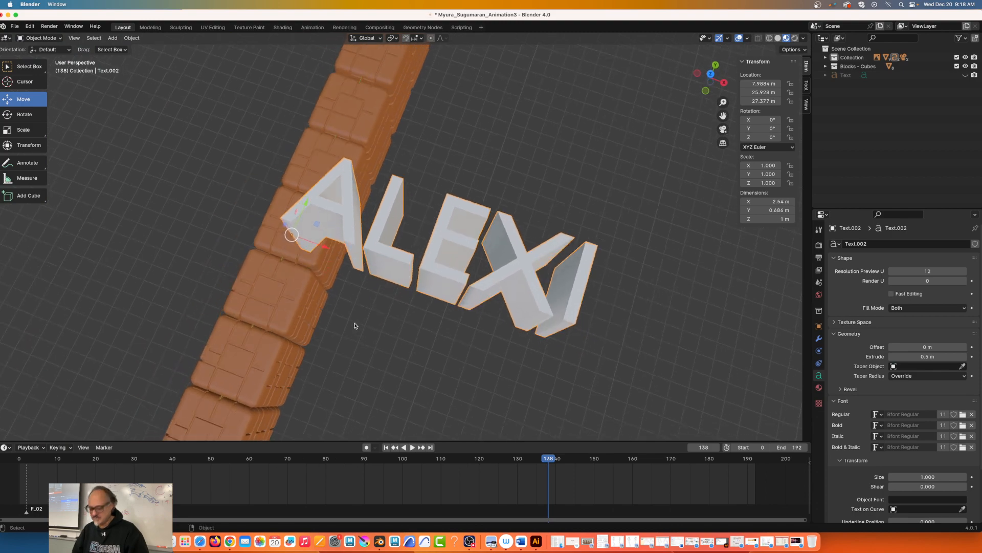
{"action": "middle_click_drag", "start_coordinate": [268, 327], "coordinate": [394, 256]}
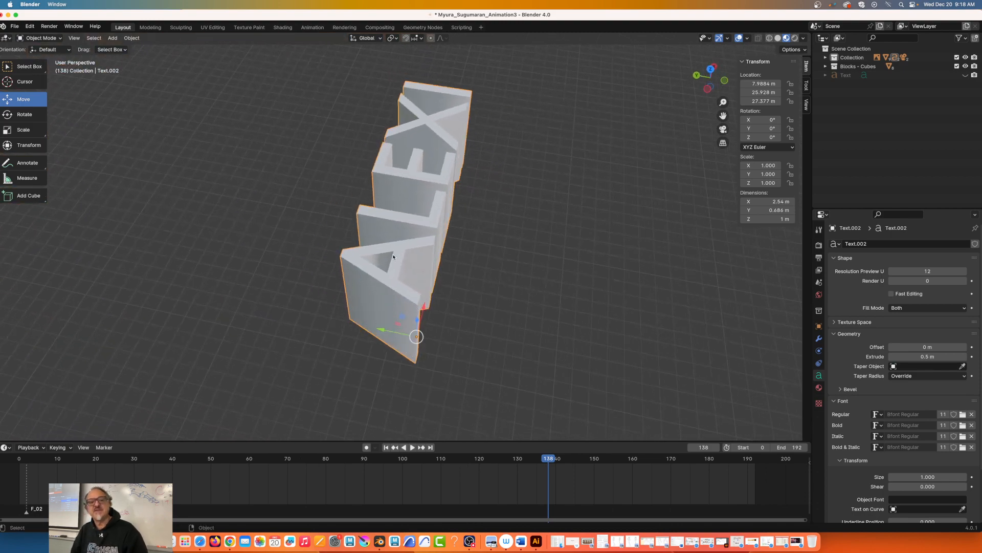
{"action": "scroll", "coordinate": [394, 256], "scroll_direction": "down", "scroll_amount": 3}
{"action": "scroll", "coordinate": [394, 256], "scroll_direction": "down", "scroll_amount": 6}
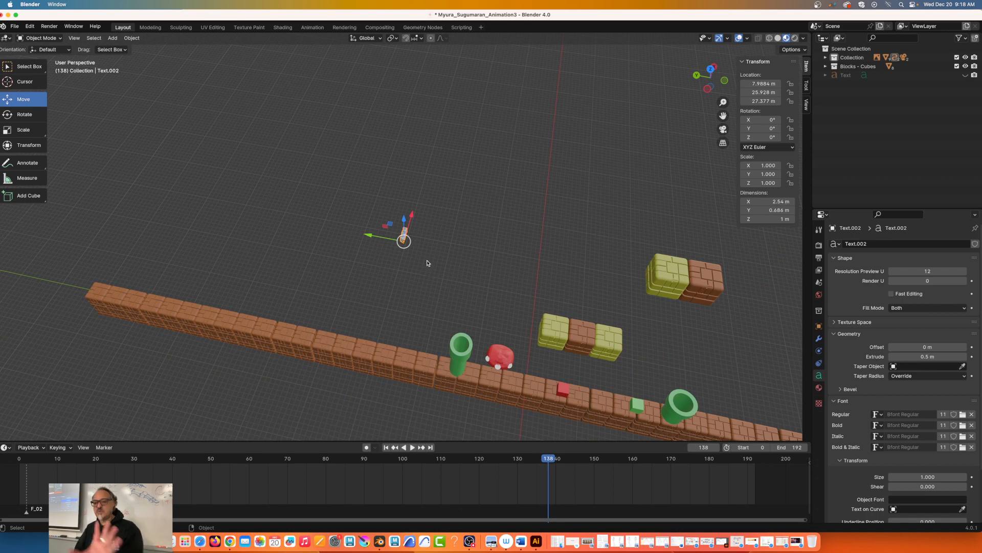
{"action": "left_click", "coordinate": [31, 116]}
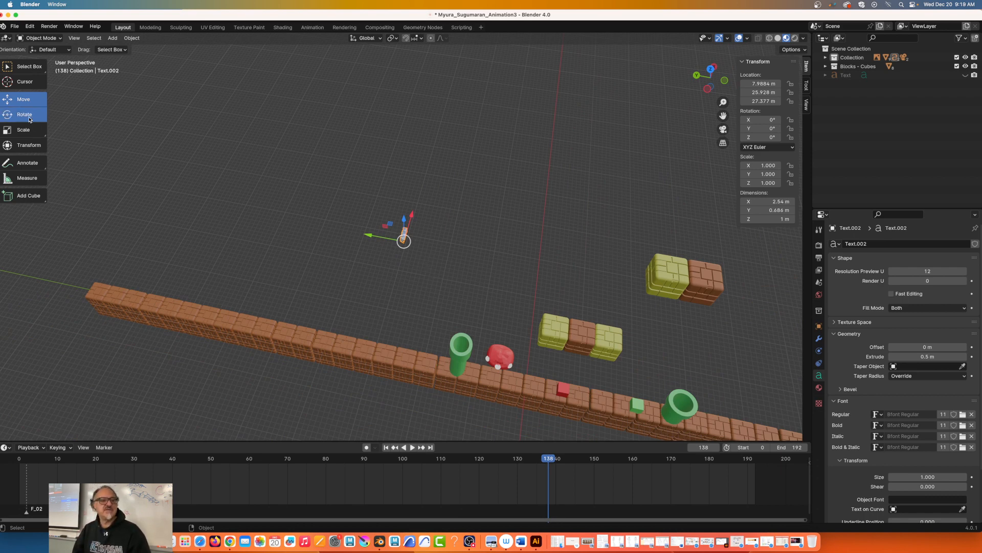
{"action": "left_click_drag", "start_coordinate": [420, 231], "coordinate": [432, 242]}
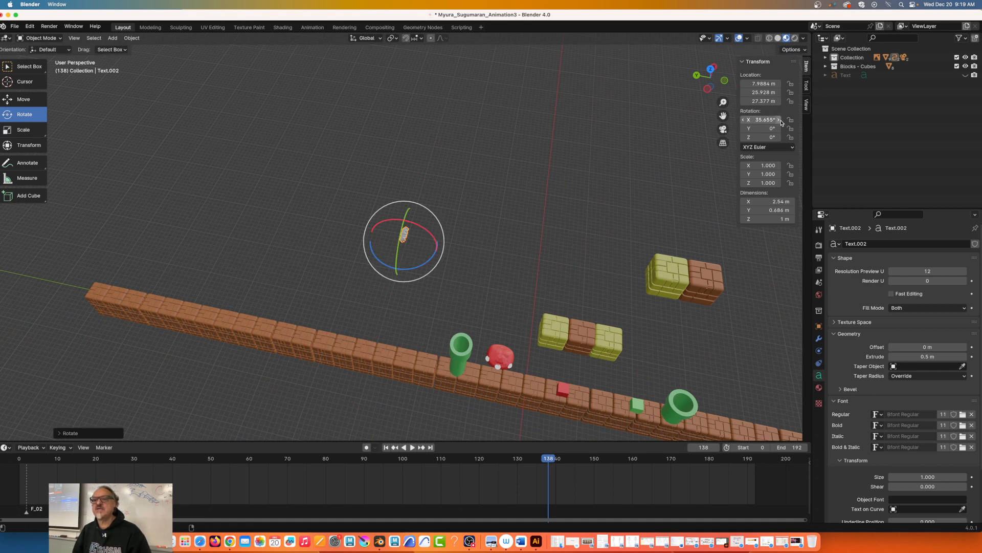
{"action": "left_click", "coordinate": [765, 121]}
{"action": "type", "text": "90"}
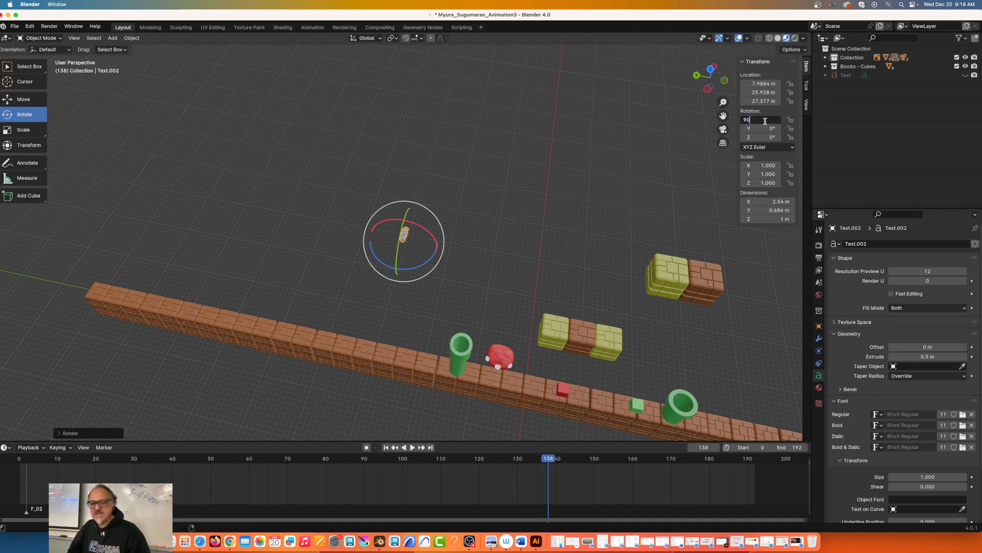
{"action": "key", "text": "Return"}
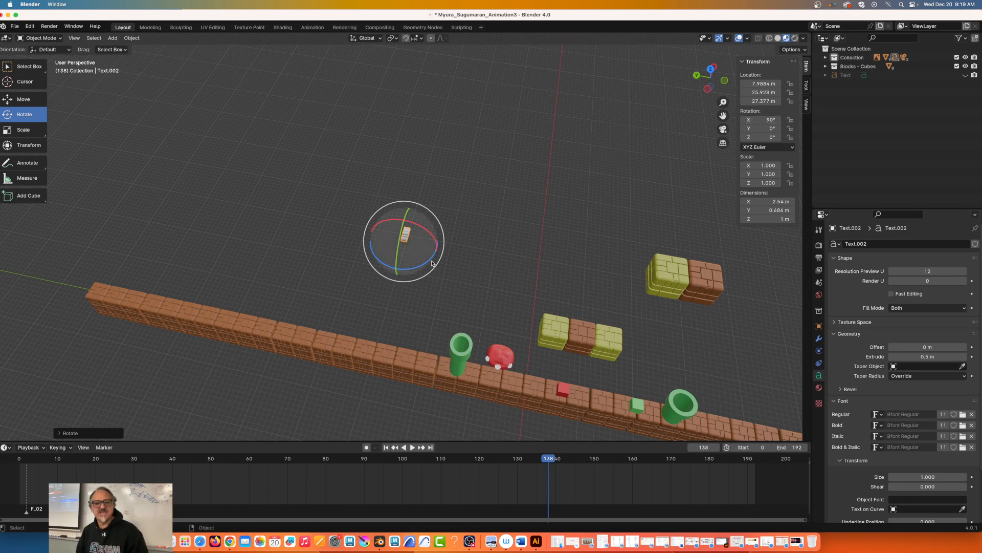
Step: Turn the name text about its vertical axis and set its Z rotation to -90°
{"action": "left_click_drag", "start_coordinate": [431, 263], "coordinate": [405, 236]}
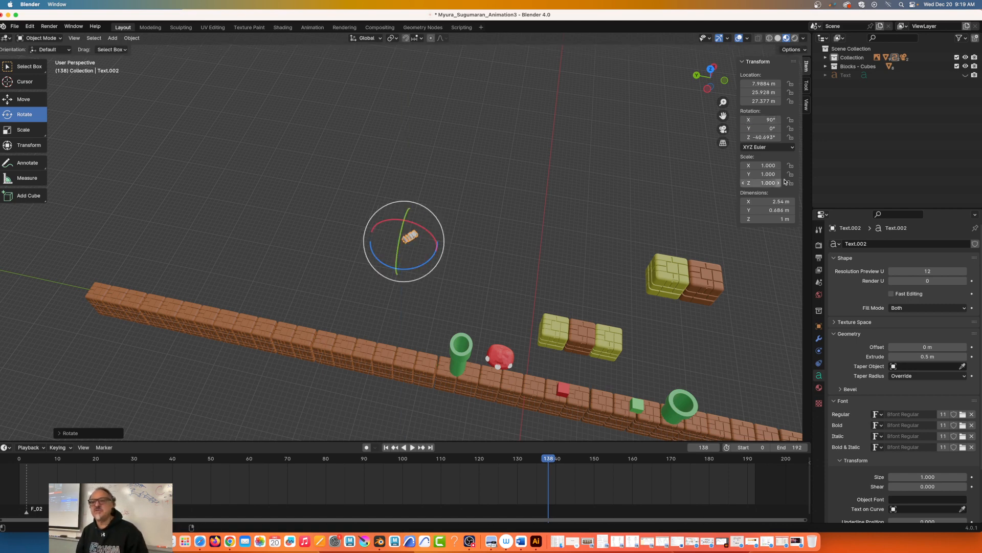
{"action": "left_click", "coordinate": [763, 137]}
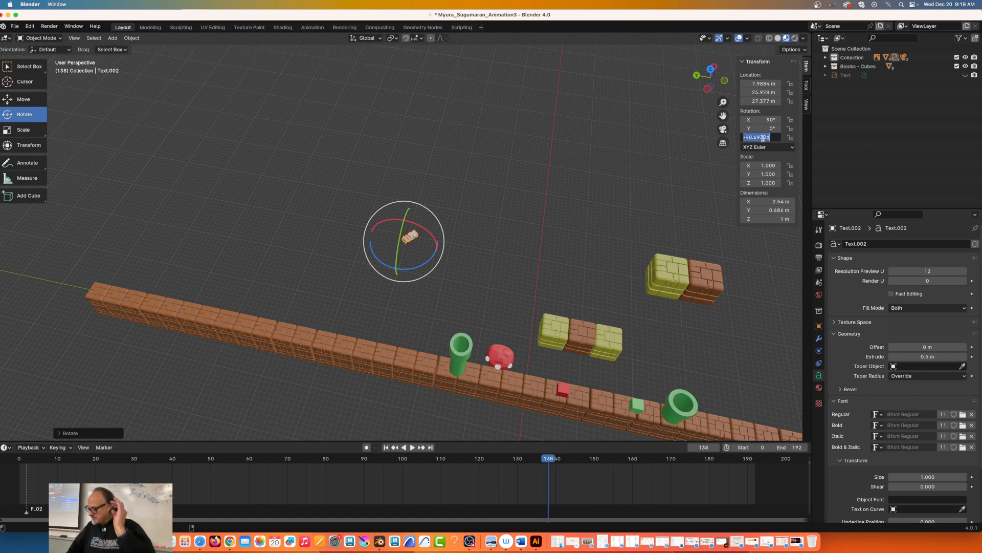
{"action": "type", "text": "-90"}
{"action": "key", "text": "Return"}
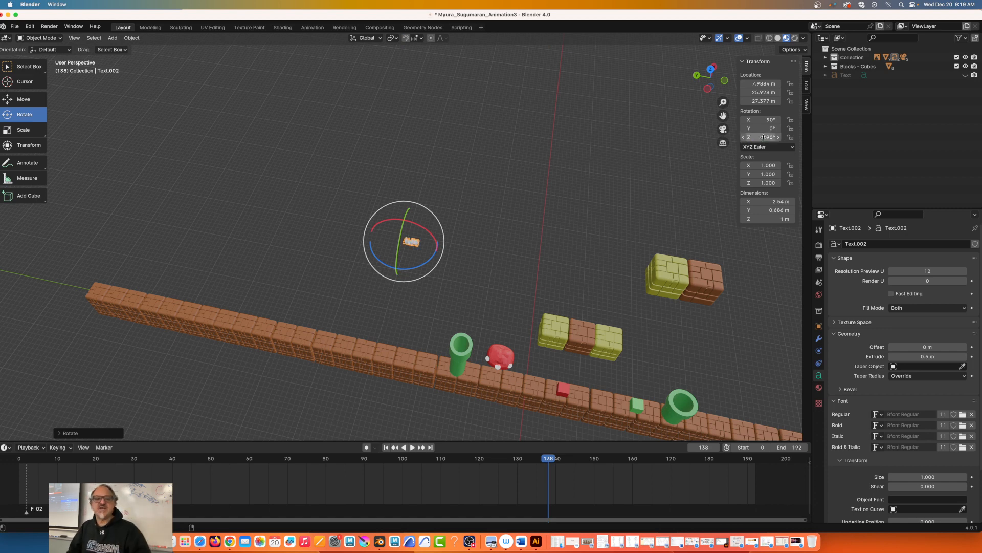
Step: Move the name text along X to about -15.6 m and, in camera view, lower it to about -1.2 m in Z
{"action": "left_click", "coordinate": [26, 100]}
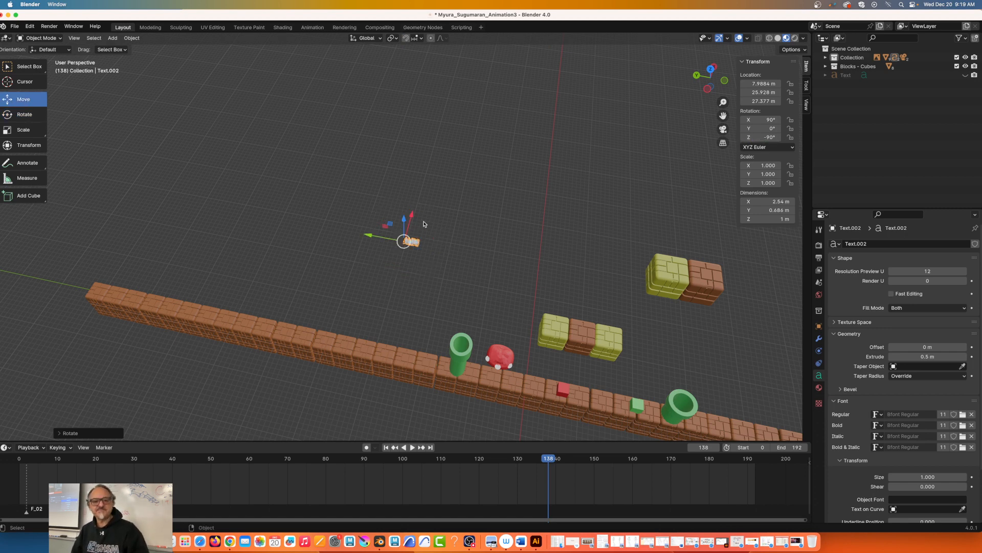
{"action": "left_click_drag", "start_coordinate": [413, 217], "coordinate": [377, 341]}
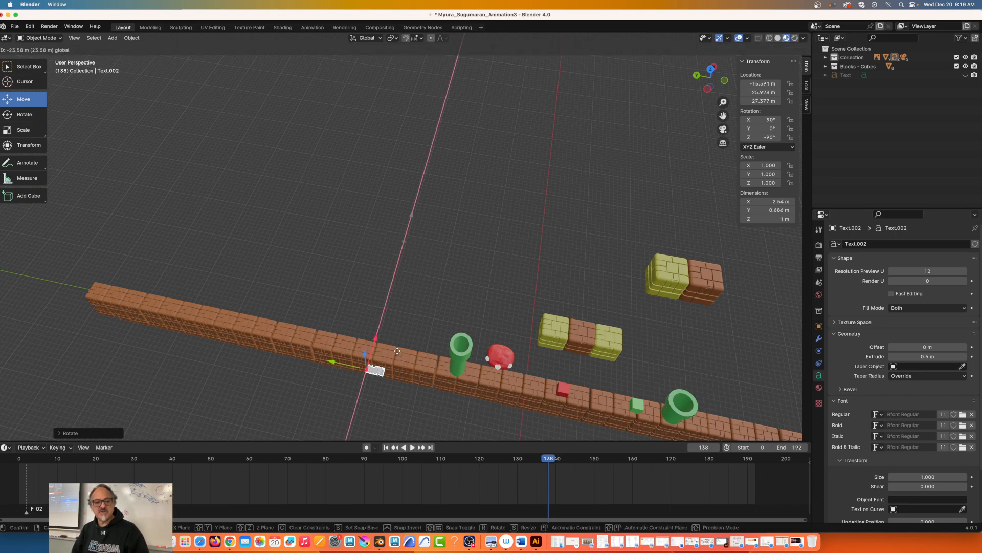
{"action": "left_click", "coordinate": [723, 129]}
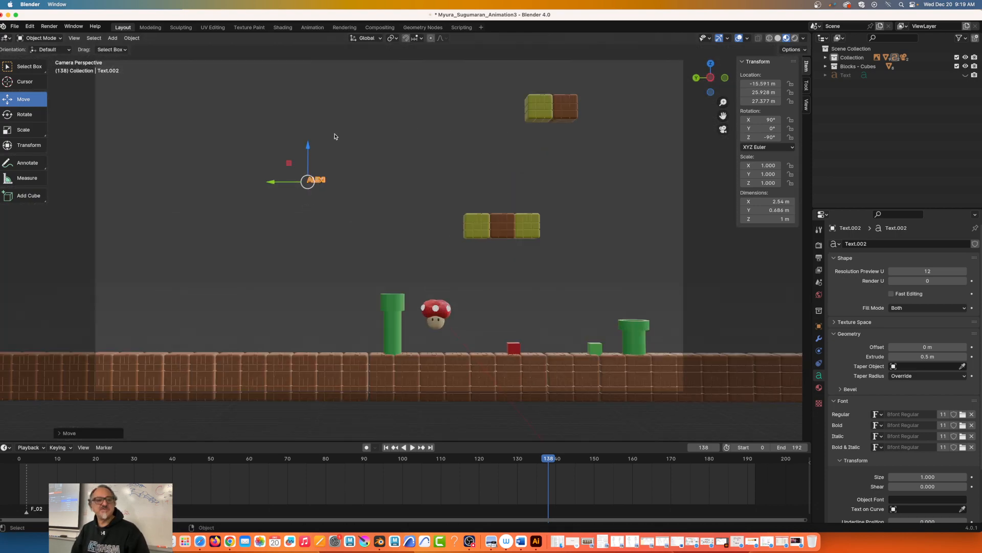
{"action": "left_click_drag", "start_coordinate": [307, 145], "coordinate": [306, 336]}
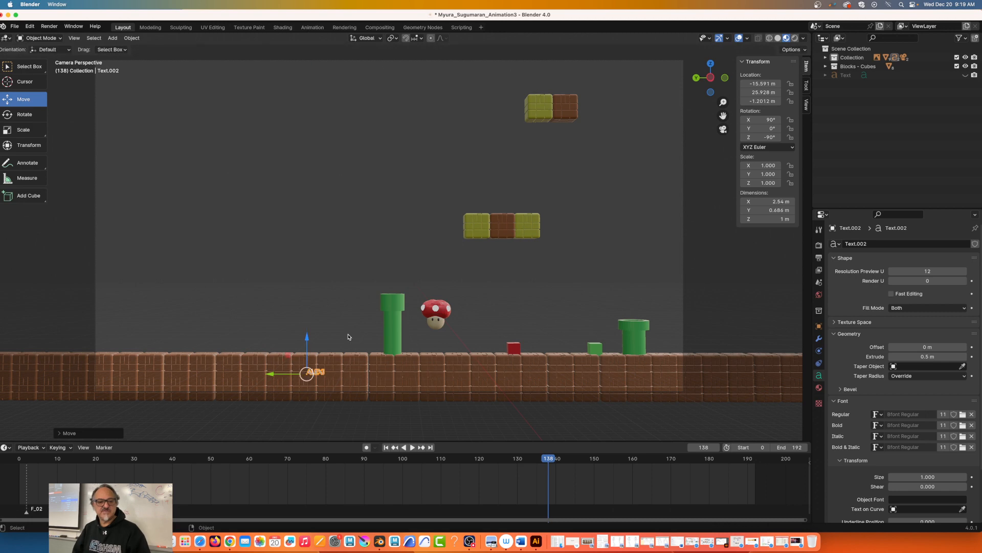
Step: Scale the name text uniformly to about 7.73 and move it along the brick ground to about Y 45.4 m, Z -2.6 m
{"action": "key", "text": "s"}
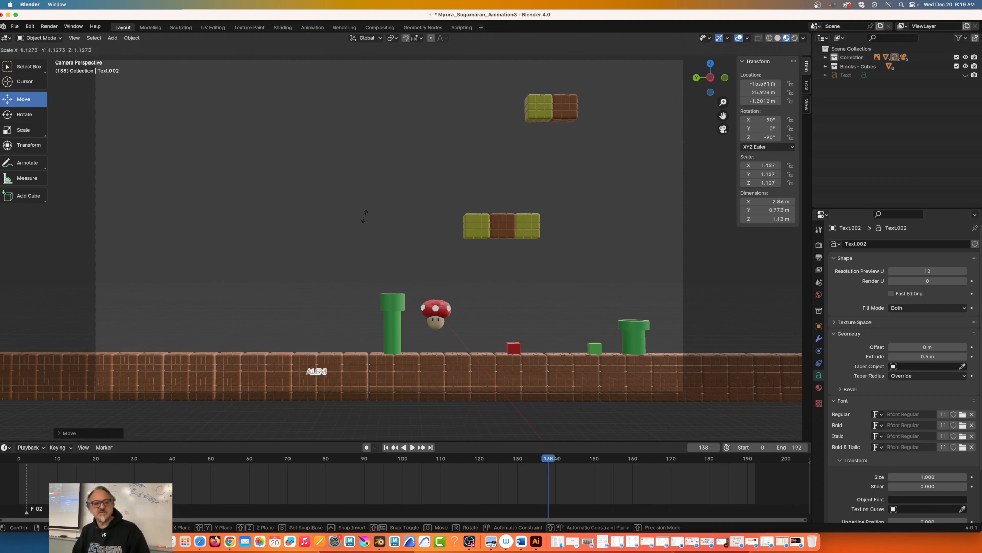
{"action": "left_click", "coordinate": [637, 119]}
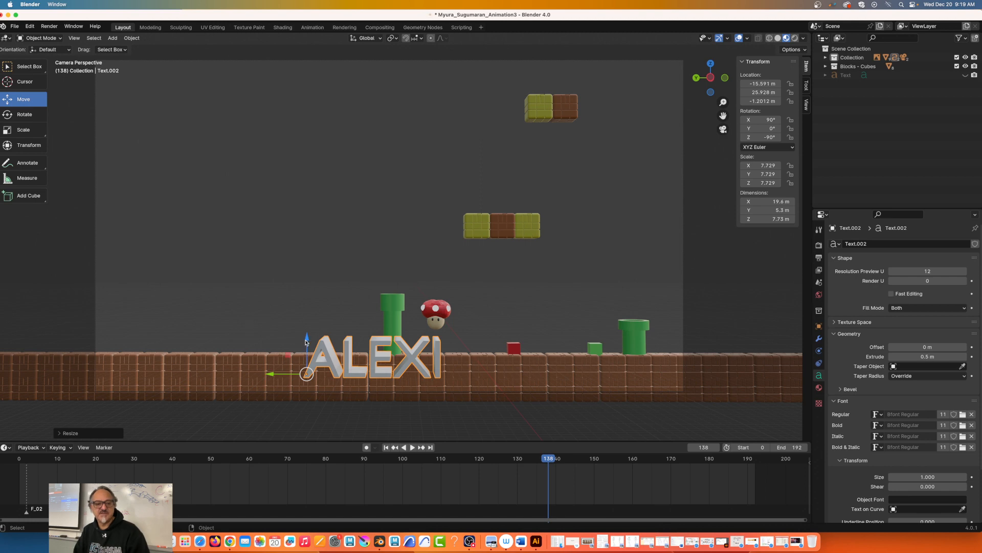
{"action": "mouse_move", "coordinate": [306, 342]}
{"action": "left_mouse_down"}
{"action": "mouse_move", "coordinate": [282, 376]}
{"action": "mouse_move", "coordinate": [306, 349]}
{"action": "left_mouse_up"}
{"action": "left_click_drag", "start_coordinate": [272, 388], "coordinate": [143, 387]}
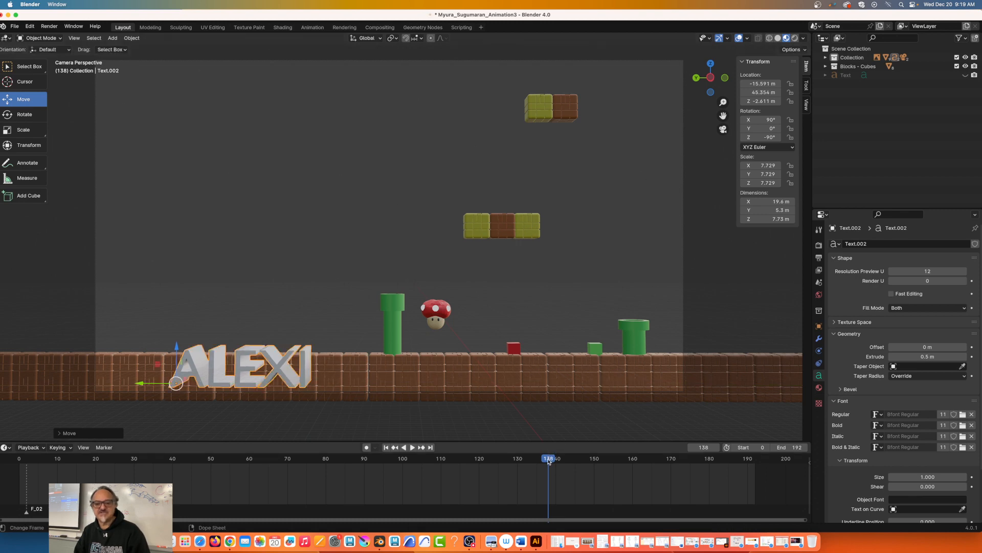
Step: Play the animation from frame 138 and stop it at frame 207 to check the name text in the scene
{"action": "key", "text": "space"}
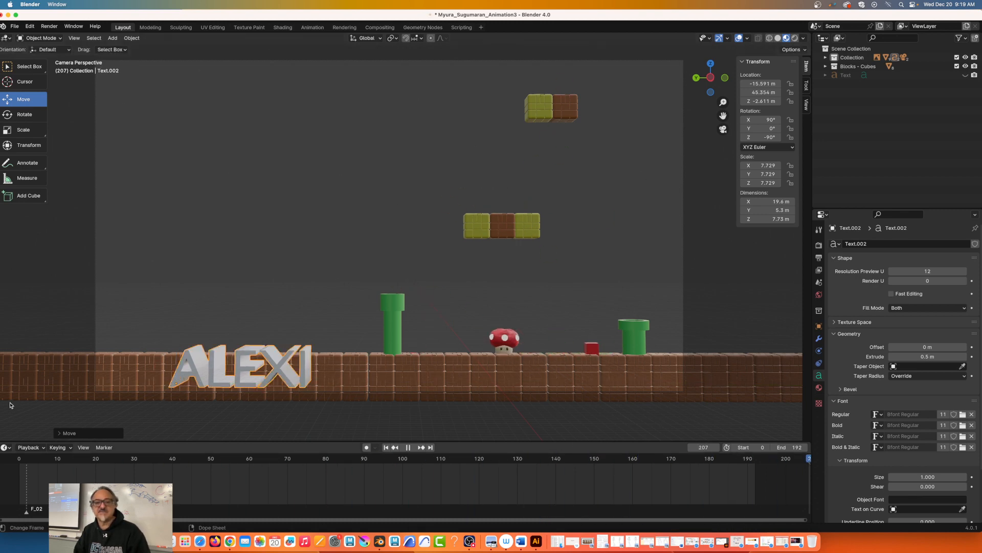
{"action": "key", "text": "space"}
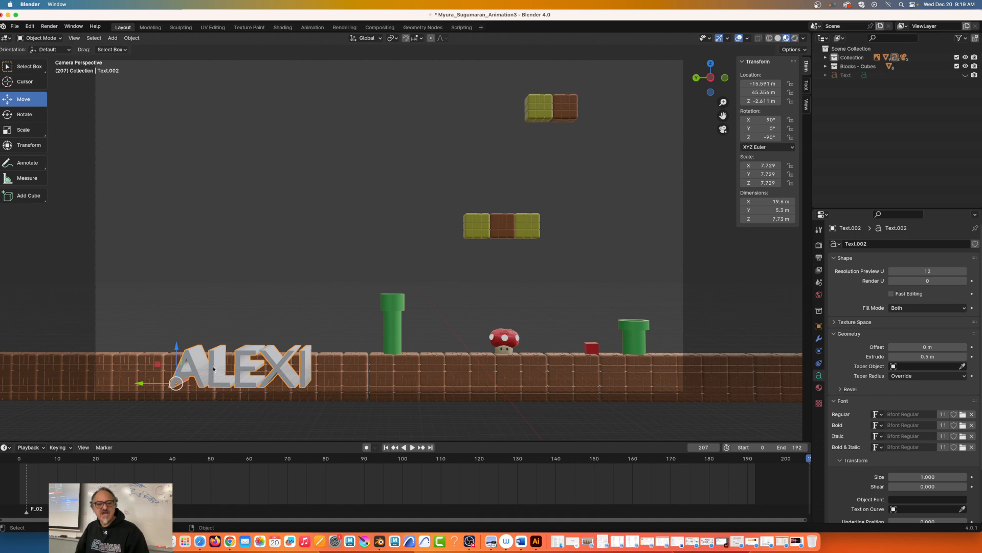
Step: View the font files available for the text's Regular style without choosing one, and collapse the font's Transform settings
{"action": "scroll", "coordinate": [943, 354], "scroll_direction": "down", "scroll_amount": 3}
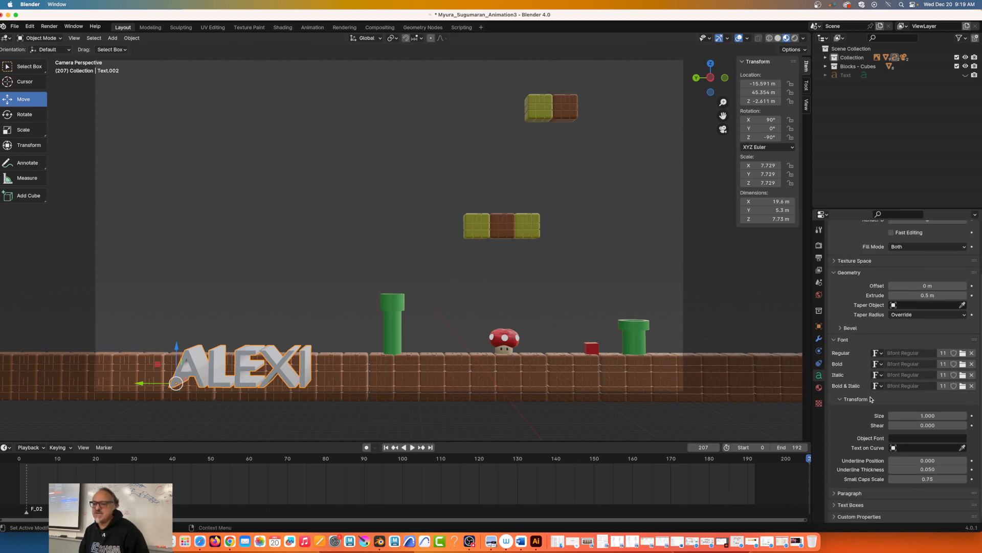
{"action": "left_click", "coordinate": [963, 353]}
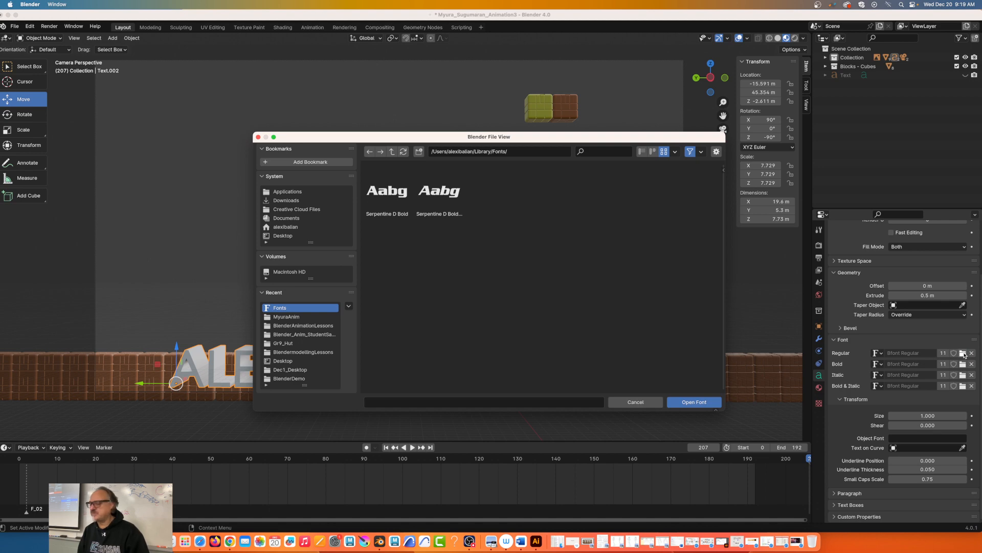
{"action": "left_click", "coordinate": [624, 403]}
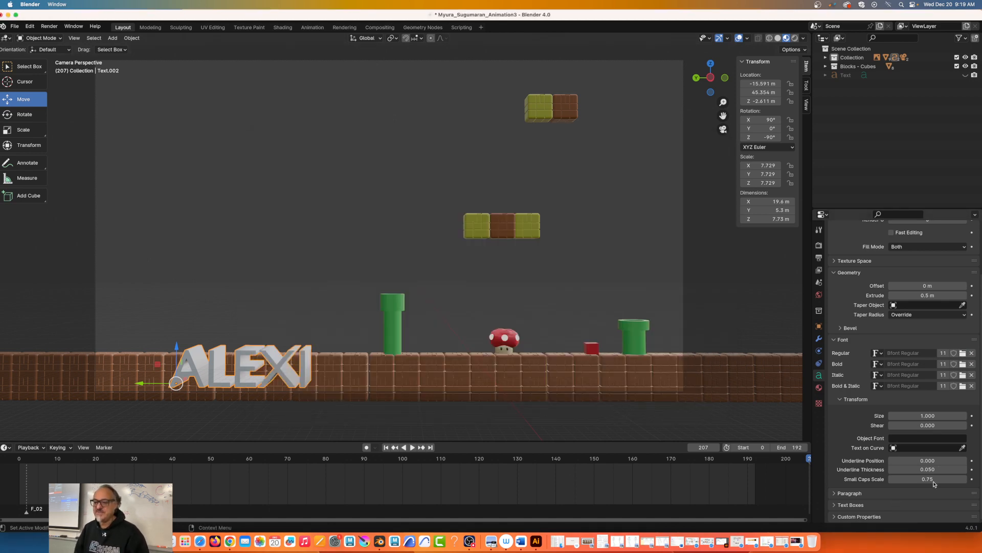
{"action": "left_click", "coordinate": [841, 401]}
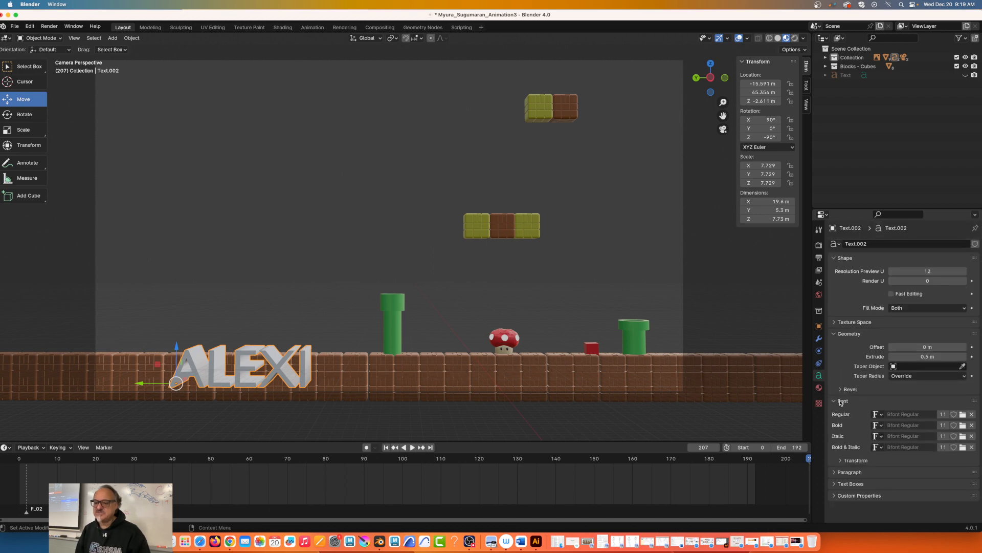
{"action": "left_click", "coordinate": [841, 462]}
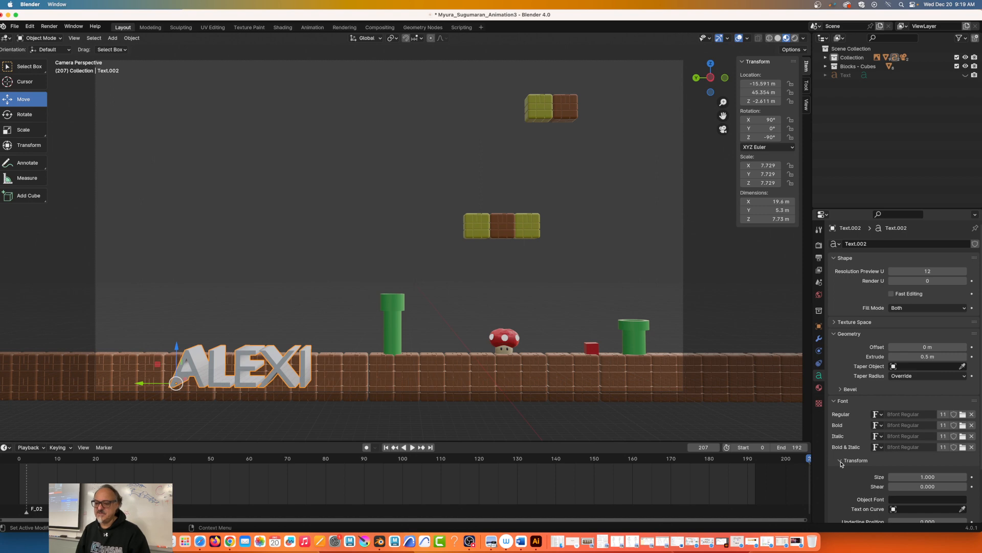
{"action": "left_click", "coordinate": [841, 462]}
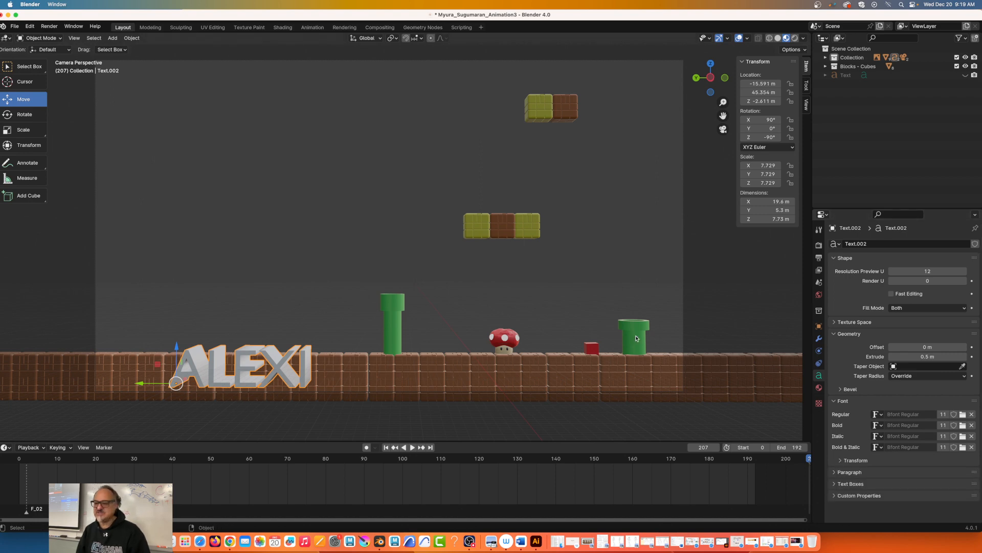
Step: Create a new material for the name text and name it NMAE
{"action": "left_click", "coordinate": [819, 388]}
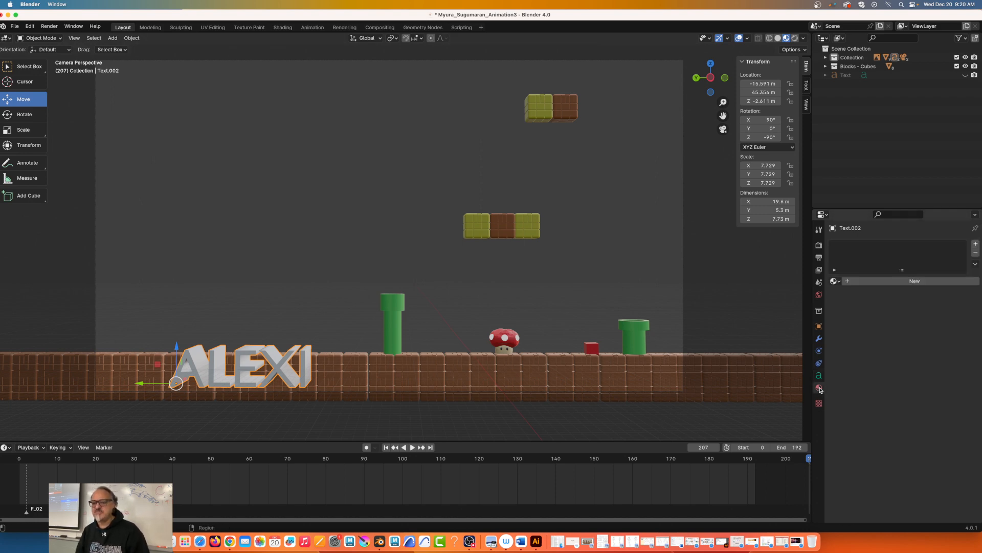
{"action": "left_click", "coordinate": [890, 281]}
{"action": "double_click", "coordinate": [885, 281]}
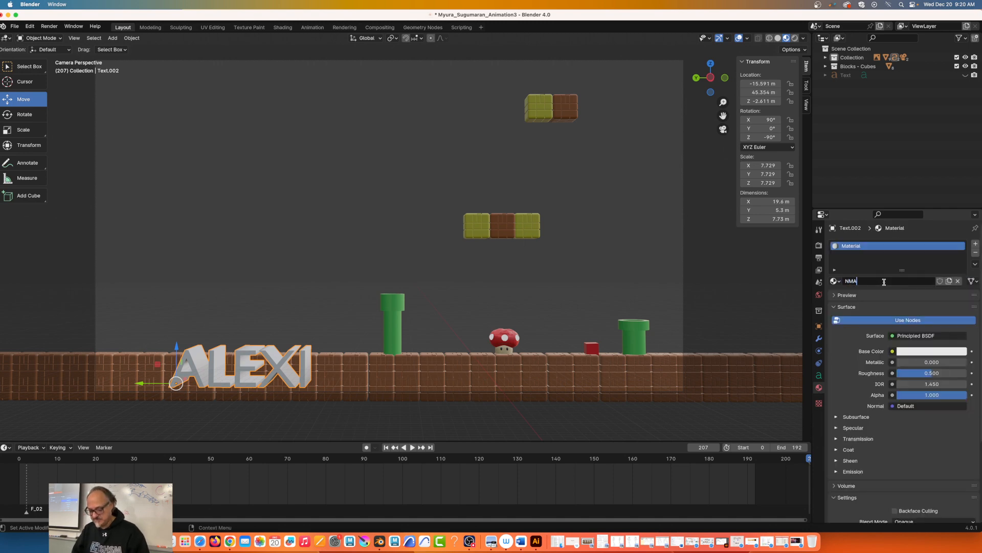
{"action": "type", "text": "E"}
{"action": "key", "text": "Return"}
Step: Try several base colors on the name text's material, settle on bright green, and deselect the text
{"action": "left_click", "coordinate": [919, 352]}
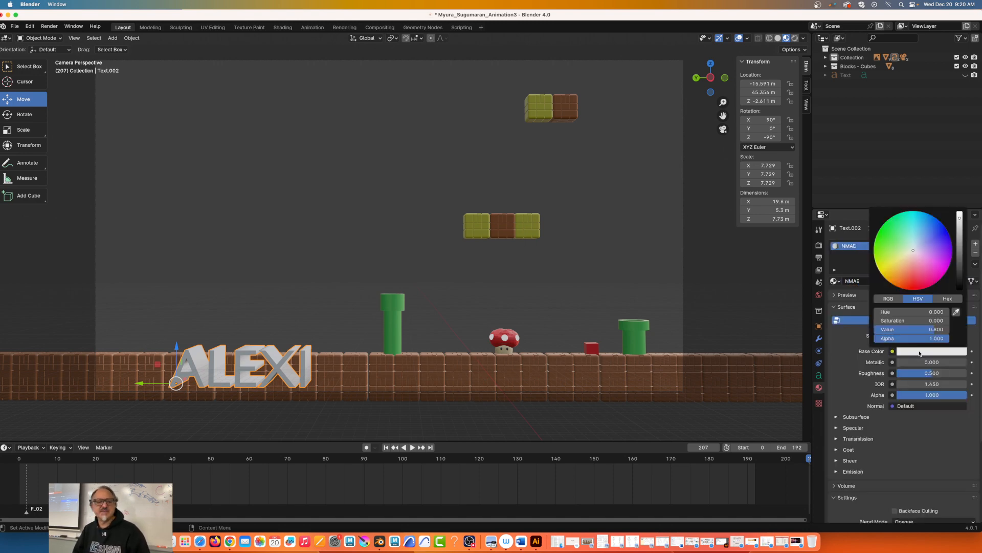
{"action": "left_click", "coordinate": [887, 259]}
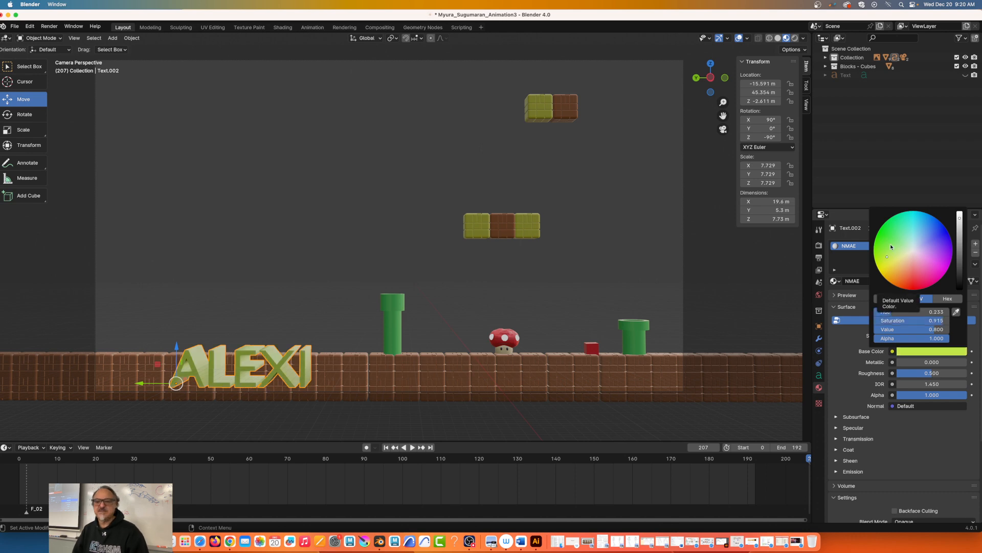
{"action": "left_click", "coordinate": [892, 275]}
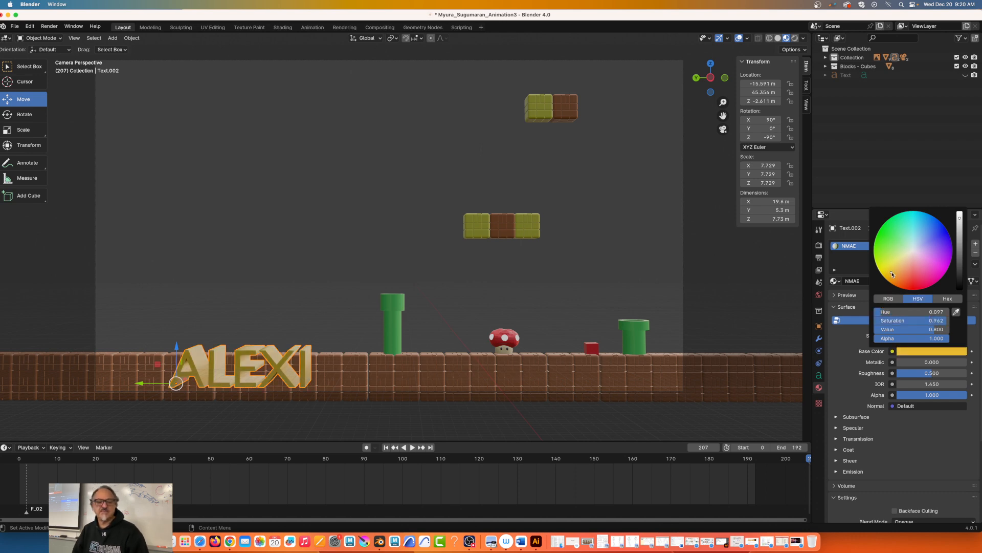
{"action": "left_click", "coordinate": [905, 276]}
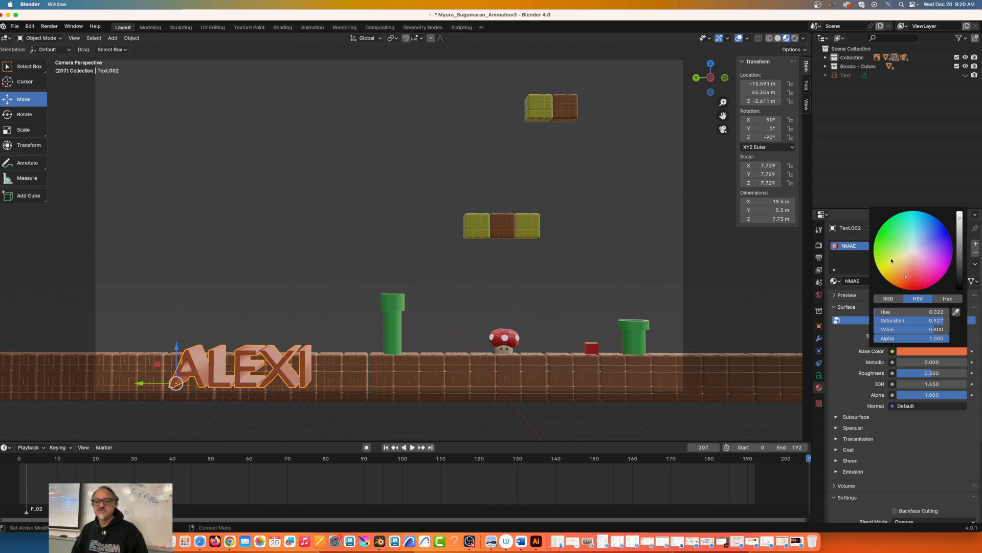
{"action": "left_click", "coordinate": [887, 244]}
{"action": "left_click", "coordinate": [257, 247]}
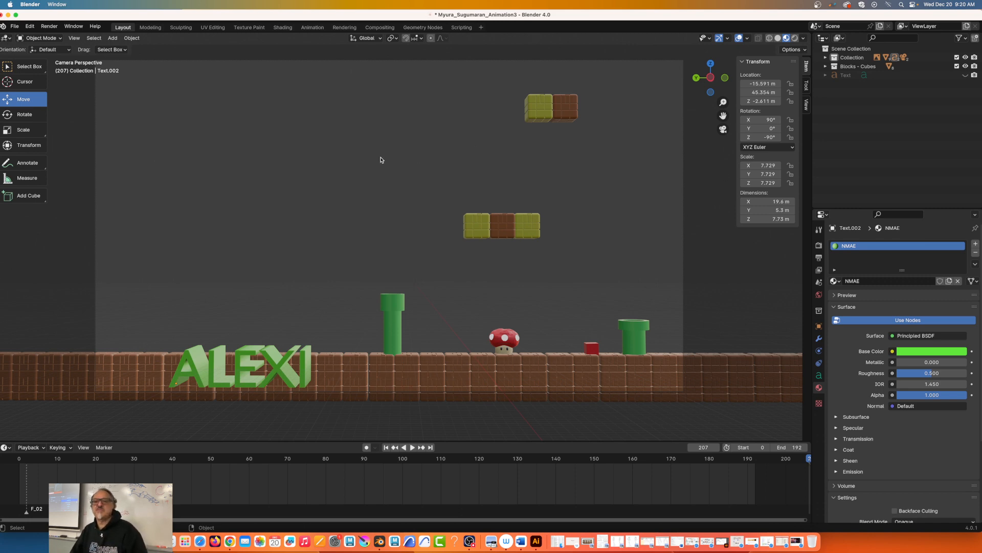
Step: Play the animation to preview the green name text with the moving objects, stopping at frame 52
{"action": "left_click", "coordinate": [413, 447]}
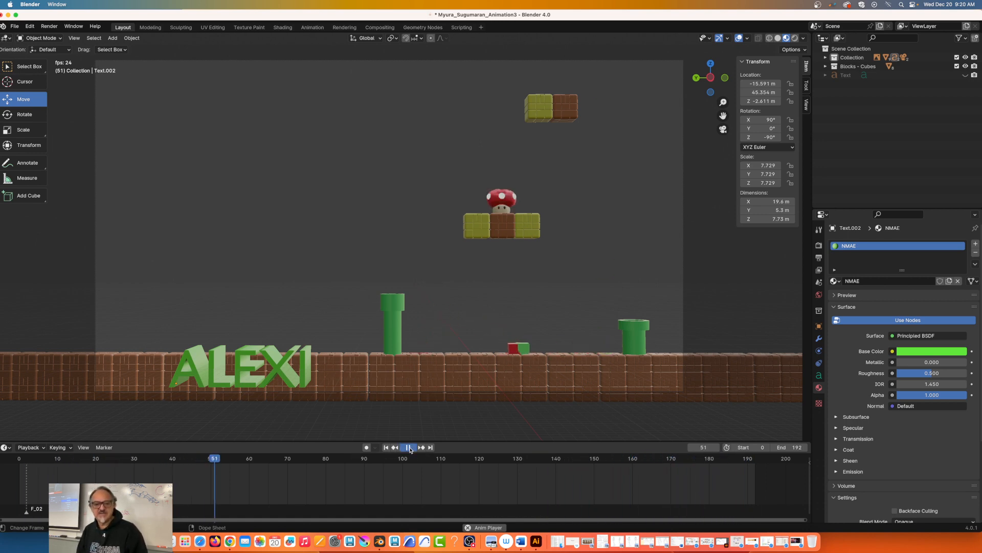
{"action": "left_click", "coordinate": [408, 447]}
Step: Correct the name text's material name from NMAE to NAME and deselect the text
{"action": "left_click", "coordinate": [279, 368]}
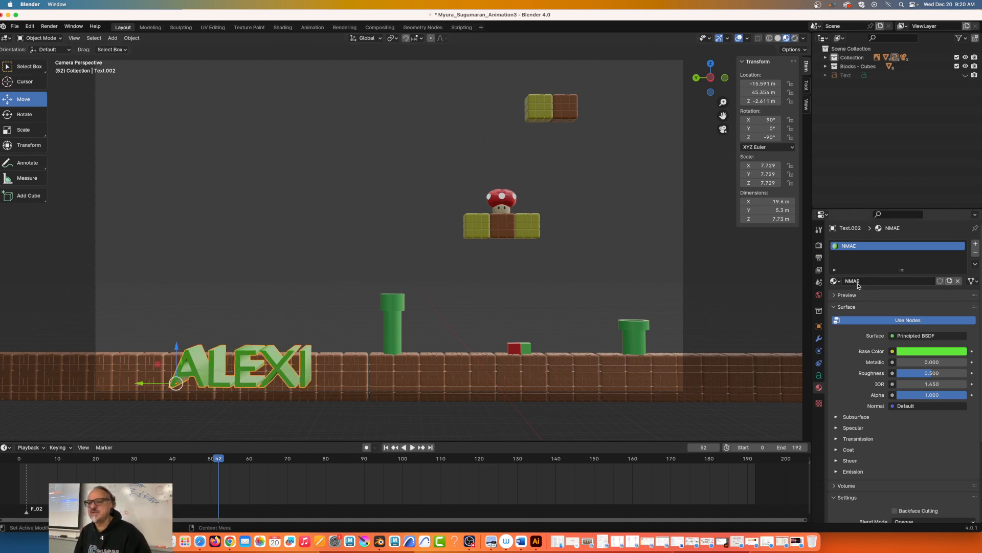
{"action": "key", "text": "BackSpace"}
{"action": "key", "text": "BackSpace"}
{"action": "key", "text": "BackSpace"}
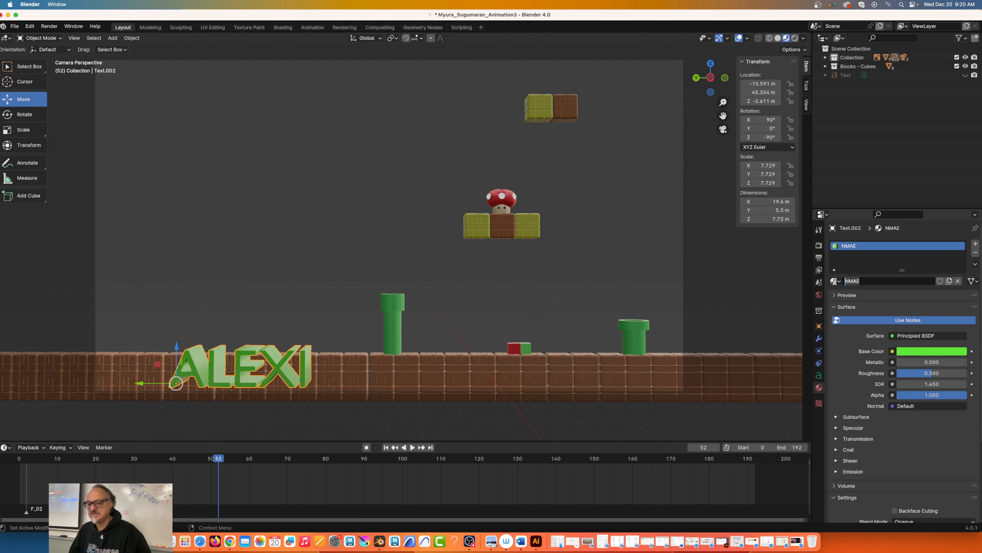
{"action": "type", "text": "AME"}
{"action": "key", "text": "Return"}
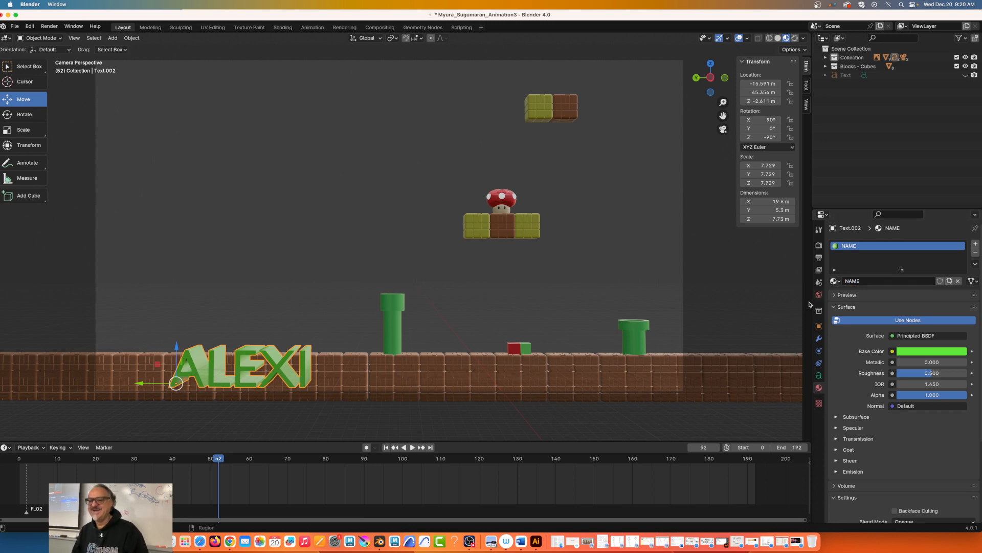
{"action": "left_click", "coordinate": [402, 177]}
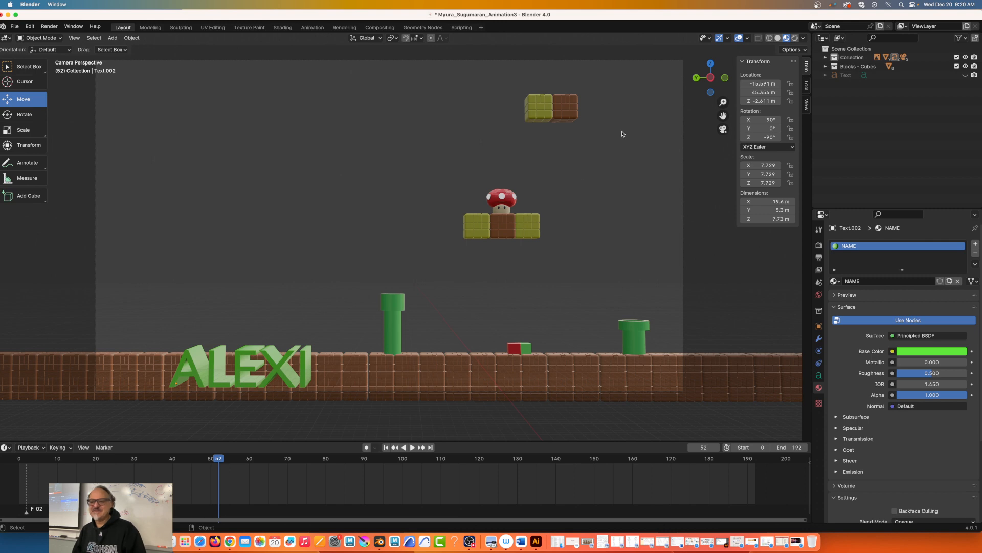
Step: Scale the name text up uniformly to a scale of about 8.8 on all axes
{"action": "left_click", "coordinate": [212, 374]}
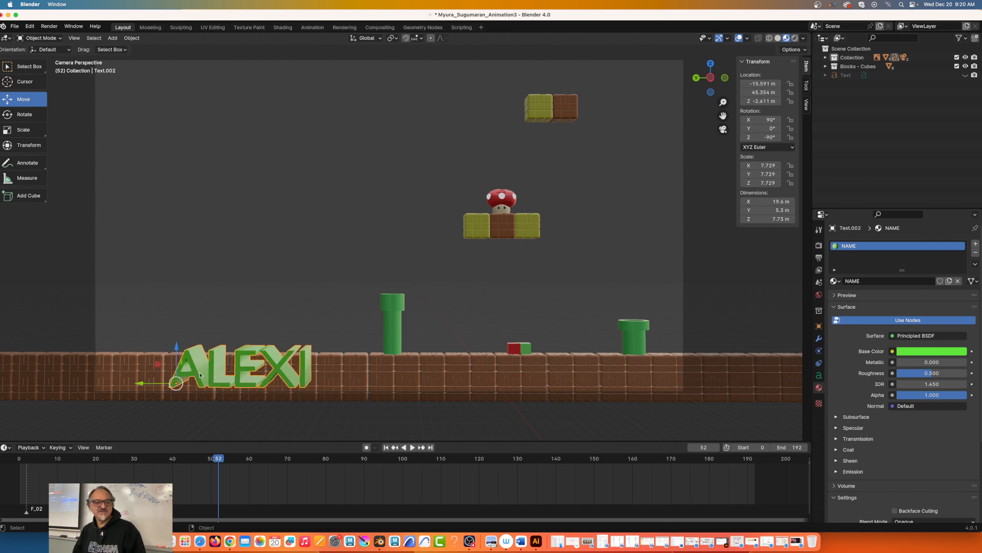
{"action": "key", "text": "s"}
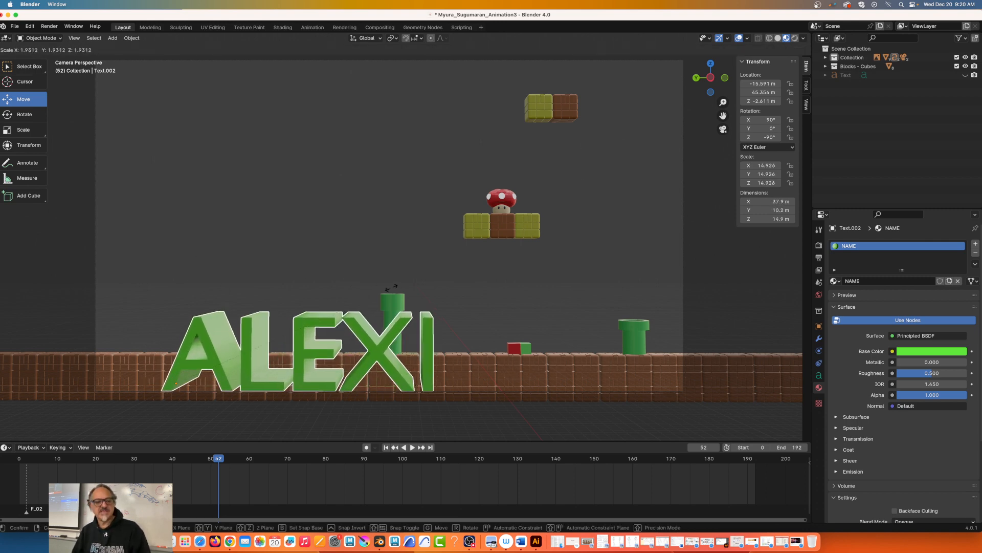
{"action": "left_click", "coordinate": [323, 267]}
Step: Try a font size of 20 for the name text, settle on 2, and lower the text to about -4.91 m in Z
{"action": "left_click", "coordinate": [818, 375]}
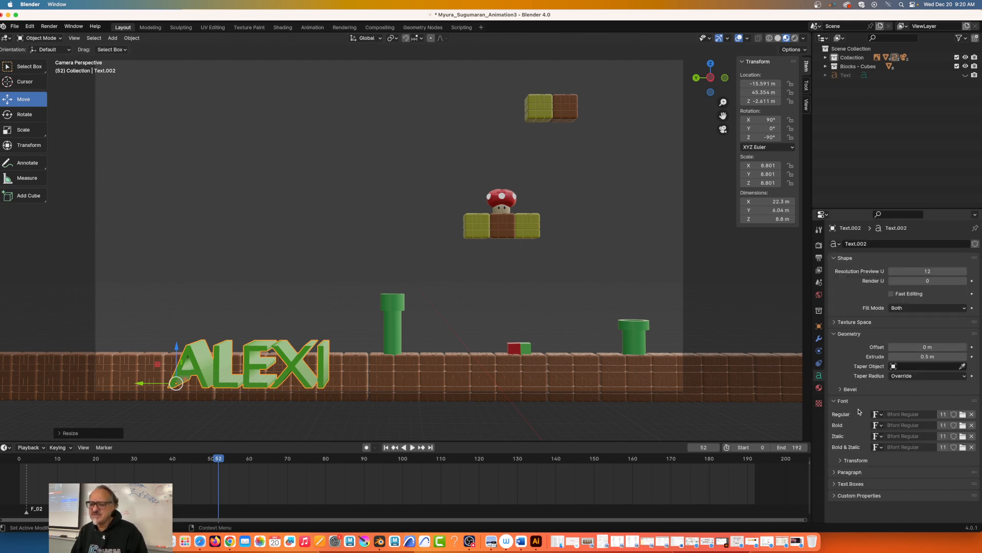
{"action": "left_click", "coordinate": [843, 461]}
{"action": "scroll", "coordinate": [890, 450], "scroll_direction": "down", "scroll_amount": 2}
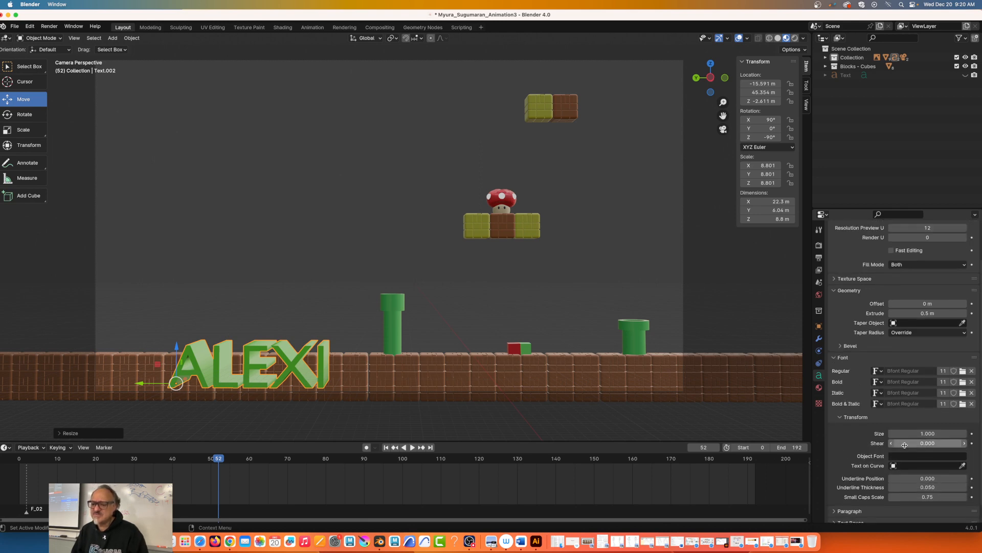
{"action": "left_click", "coordinate": [912, 435]}
{"action": "type", "text": "20"}
{"action": "key", "text": "Return"}
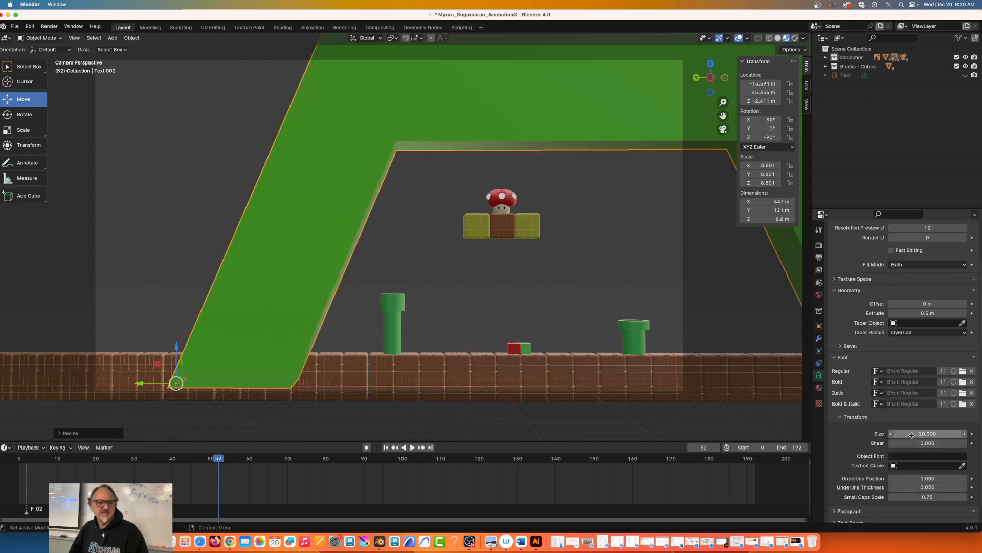
{"action": "left_click", "coordinate": [909, 434]}
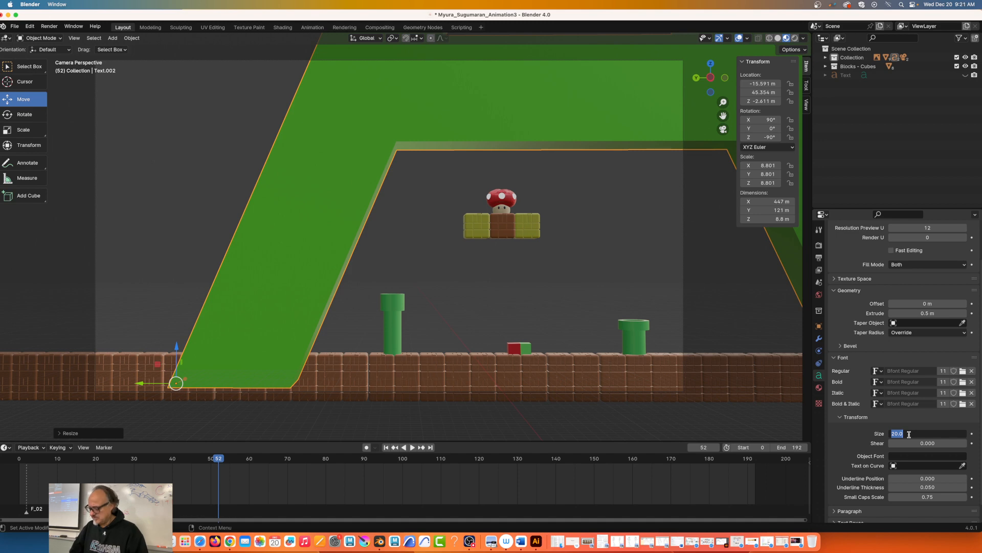
{"action": "type", "text": "2"}
{"action": "key", "text": "Return"}
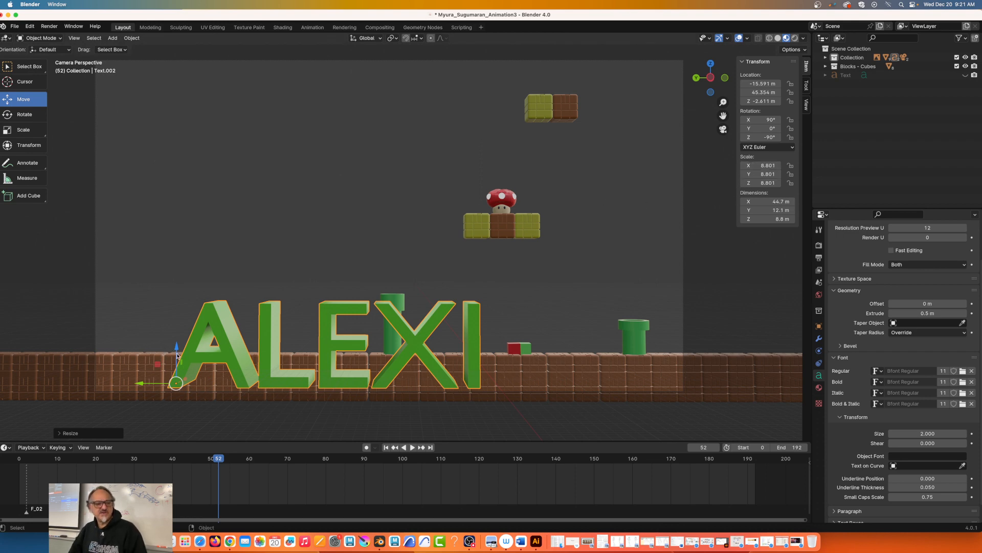
{"action": "left_click_drag", "start_coordinate": [177, 353], "coordinate": [173, 381]}
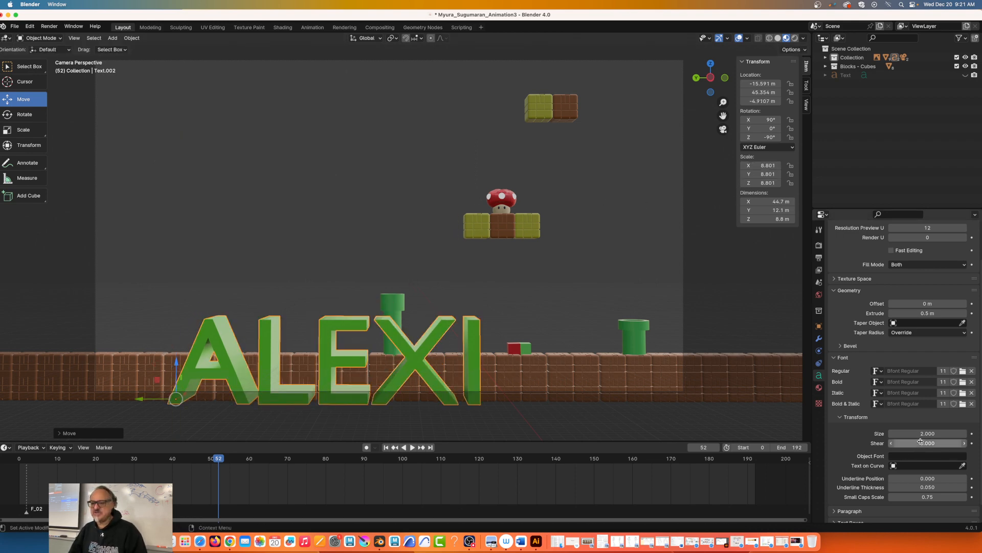